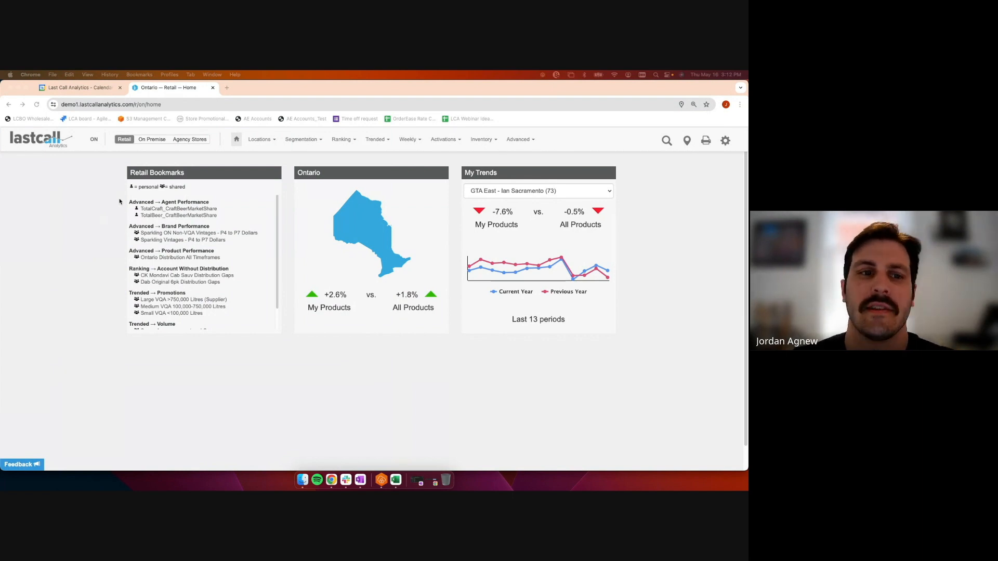
- Create a new custom inventory email list named "Low Stock Alert"
left_click(483, 140)
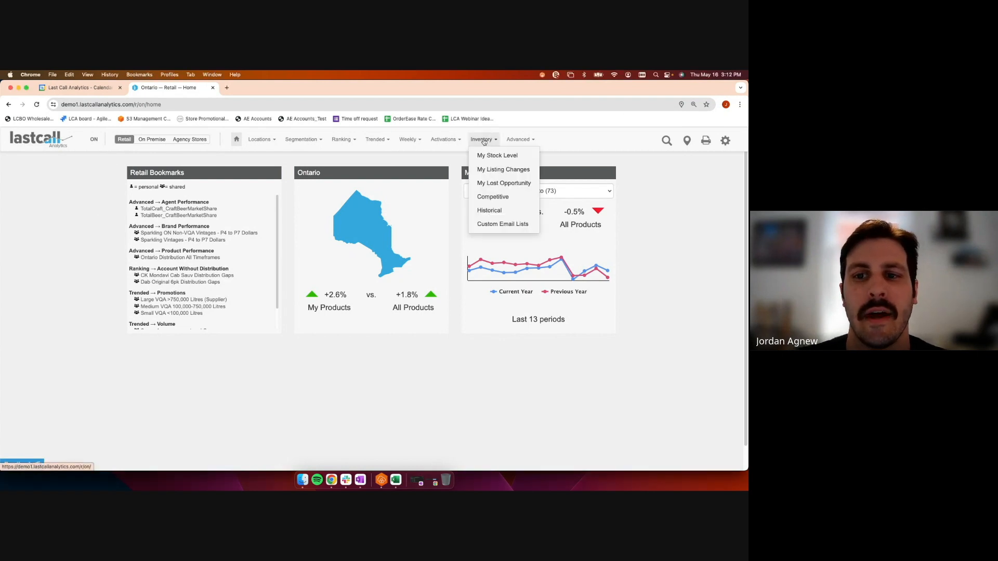
left_click(507, 225)
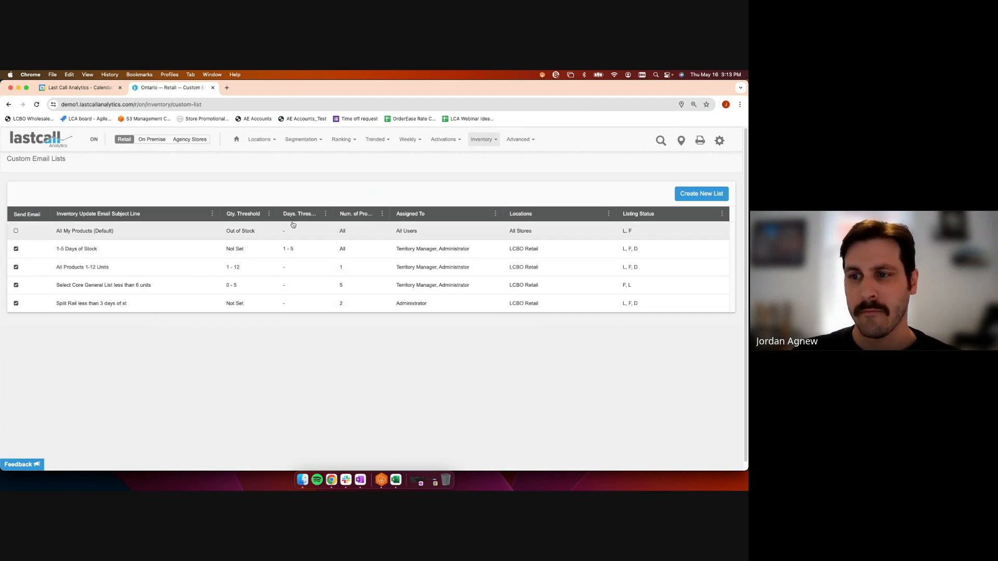
left_click(693, 196)
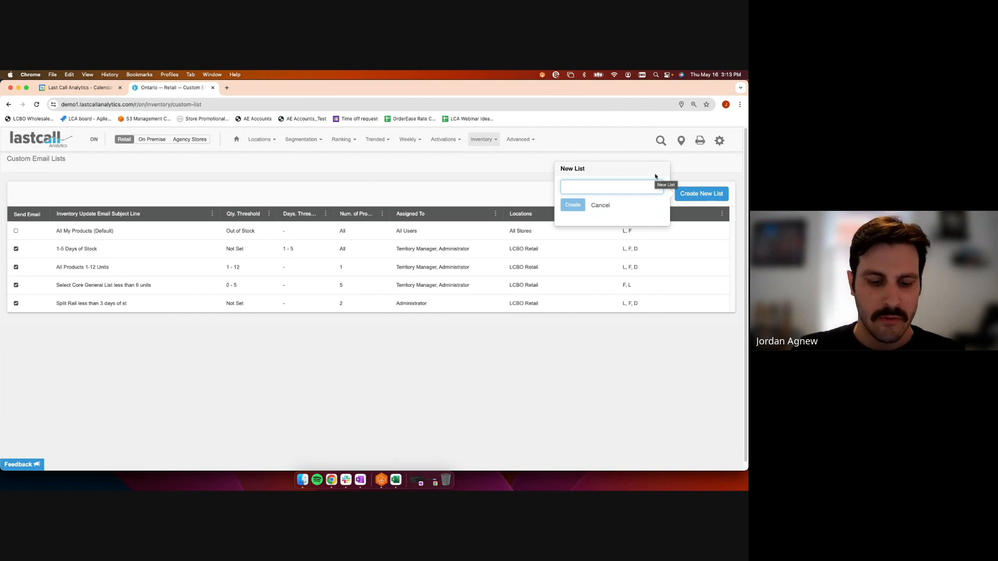
type("Low ")
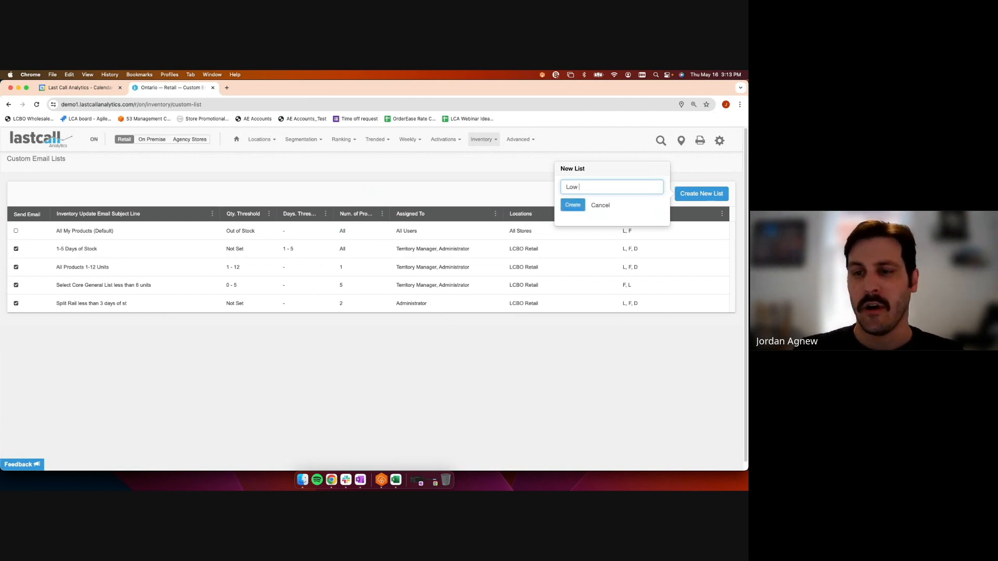
type("Stoc ")
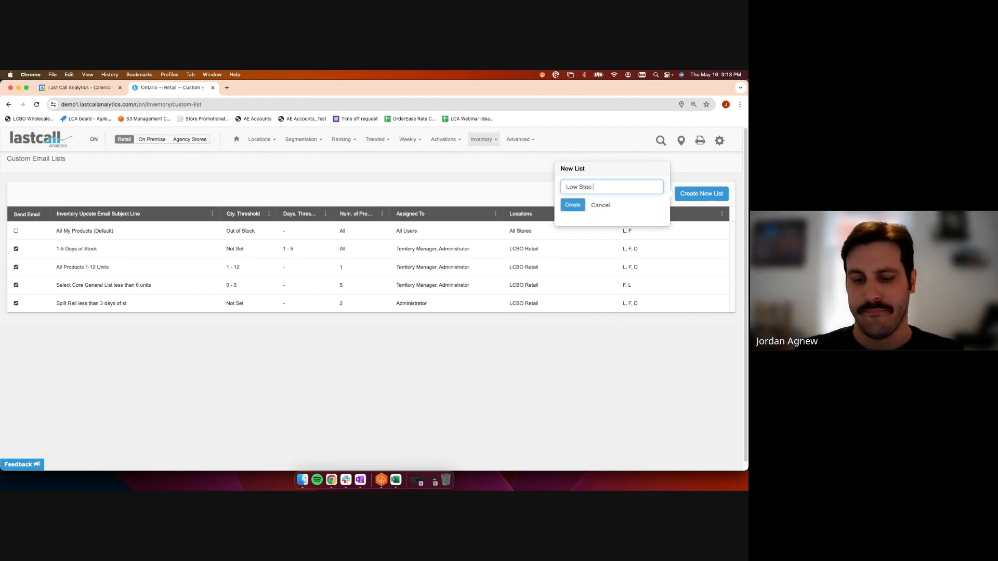
type(" Alert")
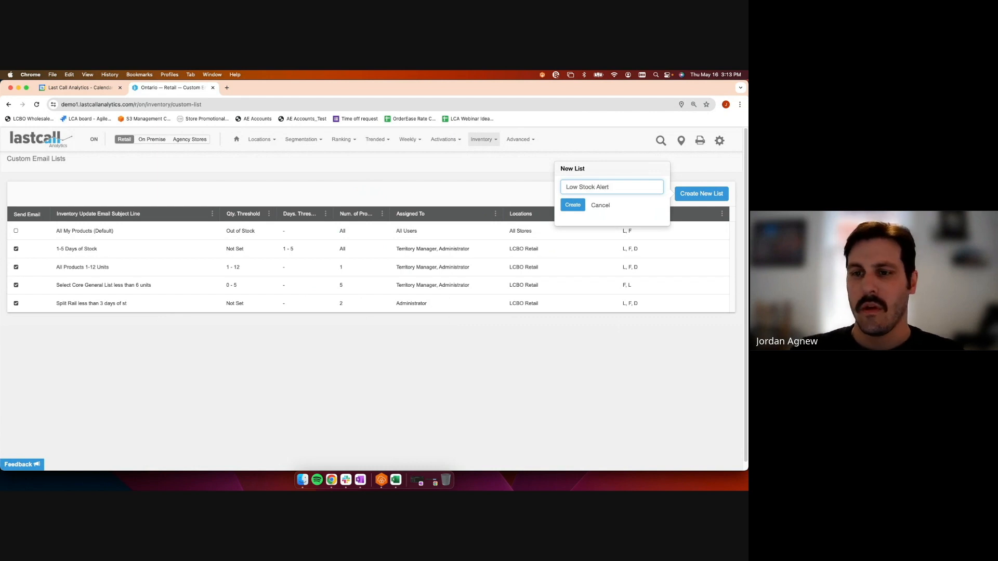
left_click(573, 206)
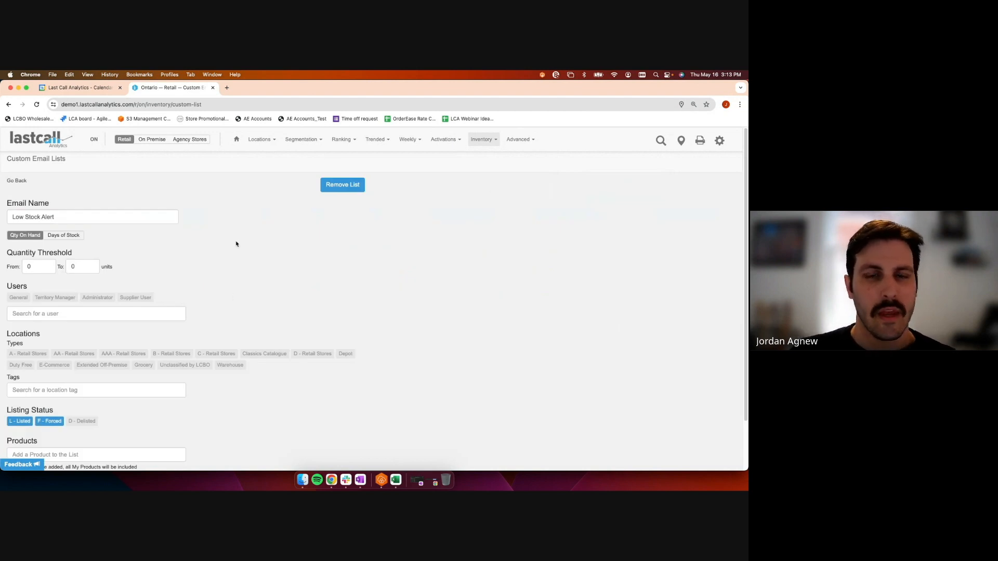
- Set the upper limit of the list's quantity threshold to 12 units
scroll(263, 239, "down", 1)
scroll(254, 239, "down", 2)
scroll(253, 239, "up", 3)
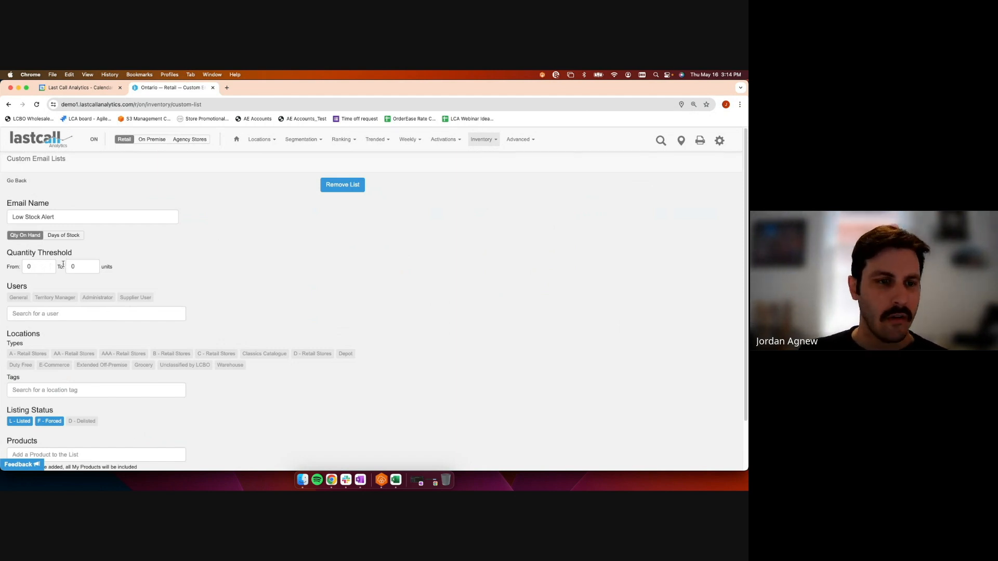
left_click(80, 265)
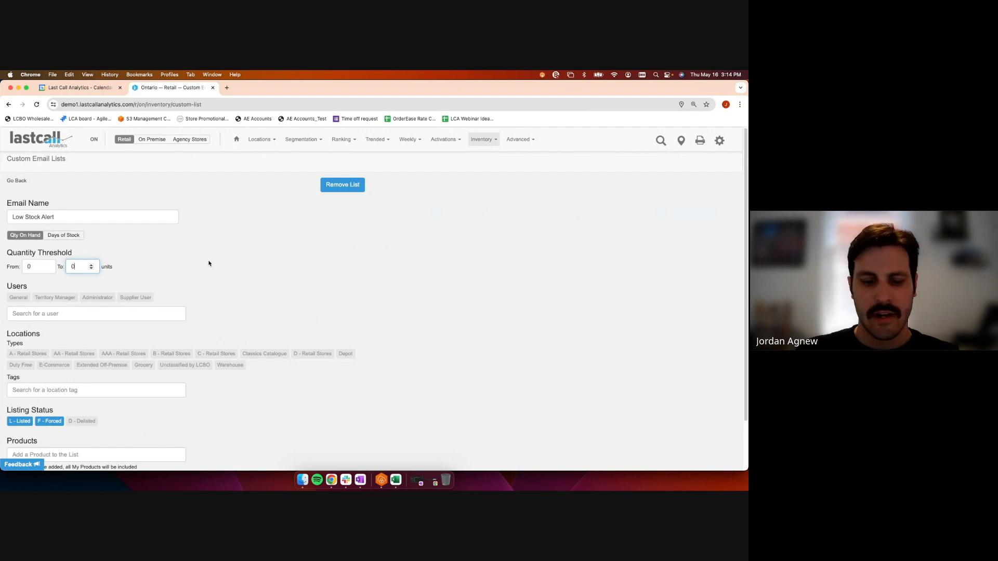
type("12")
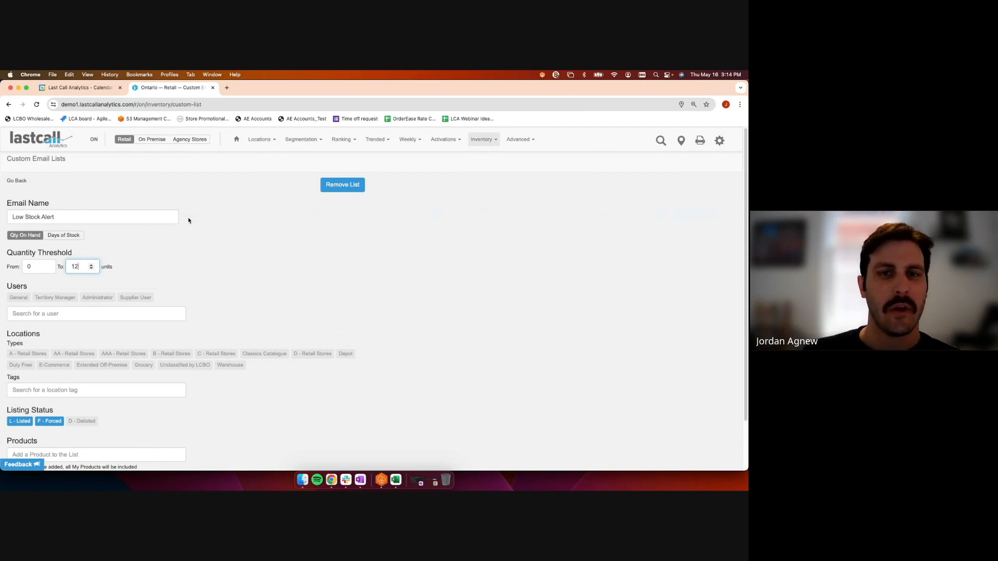
left_click(258, 227)
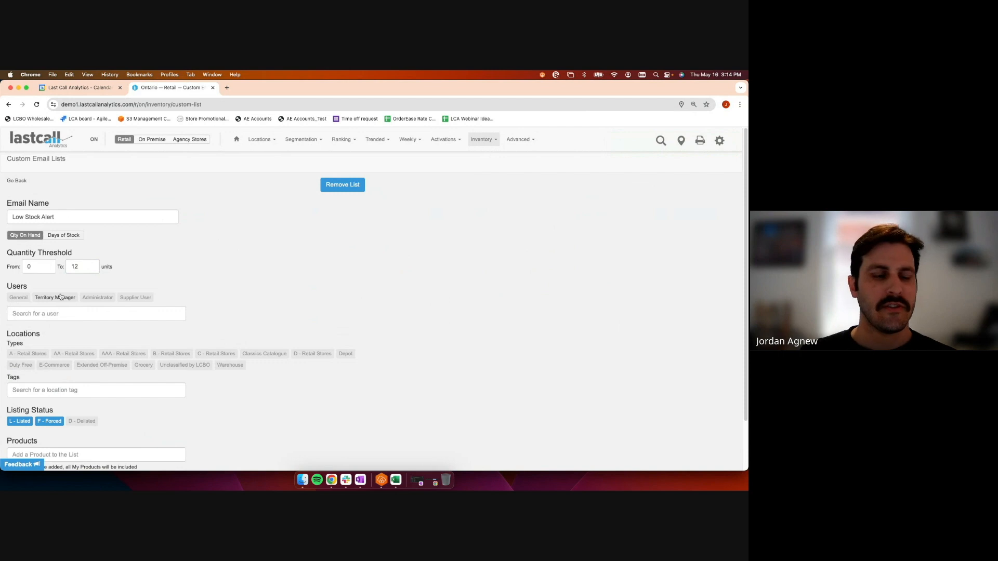
left_click(70, 307)
type("Jordan")
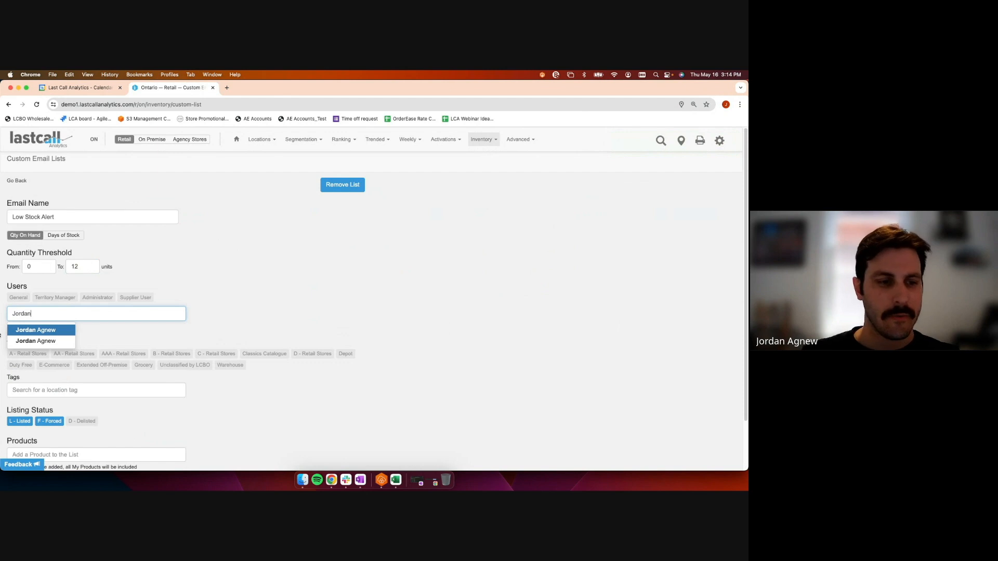
left_click(64, 331)
type("Matt")
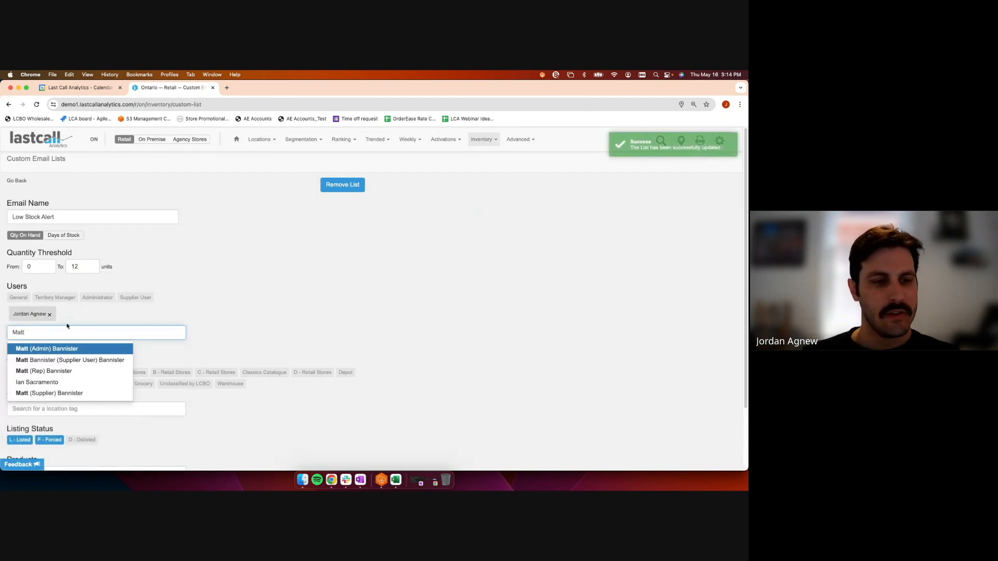
left_click(67, 349)
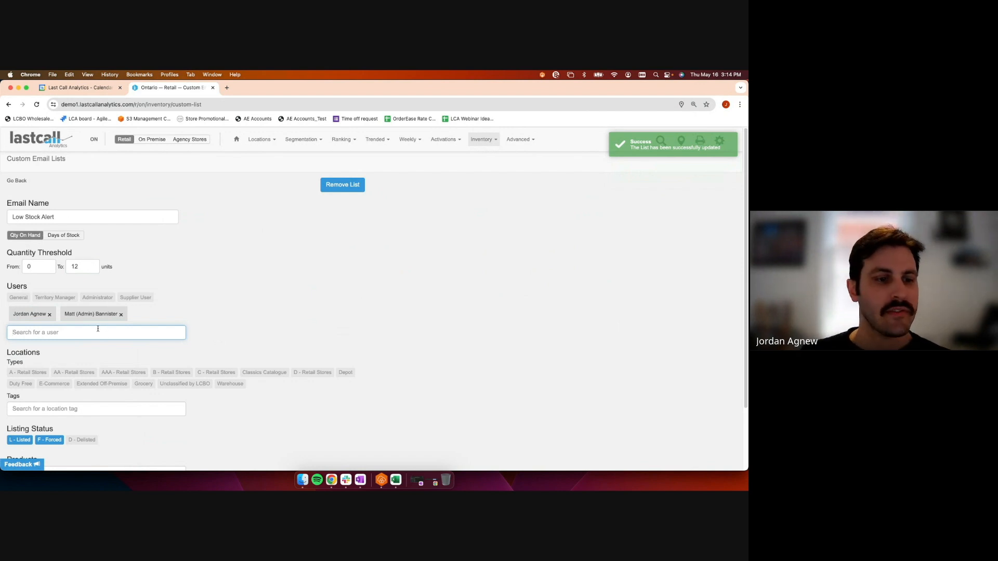
left_click(50, 315)
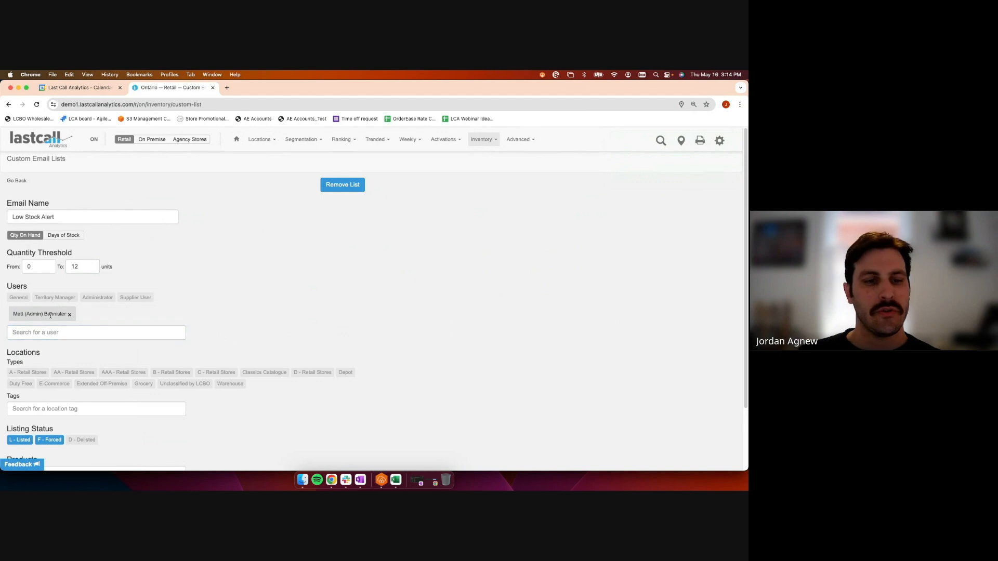
left_click(70, 315)
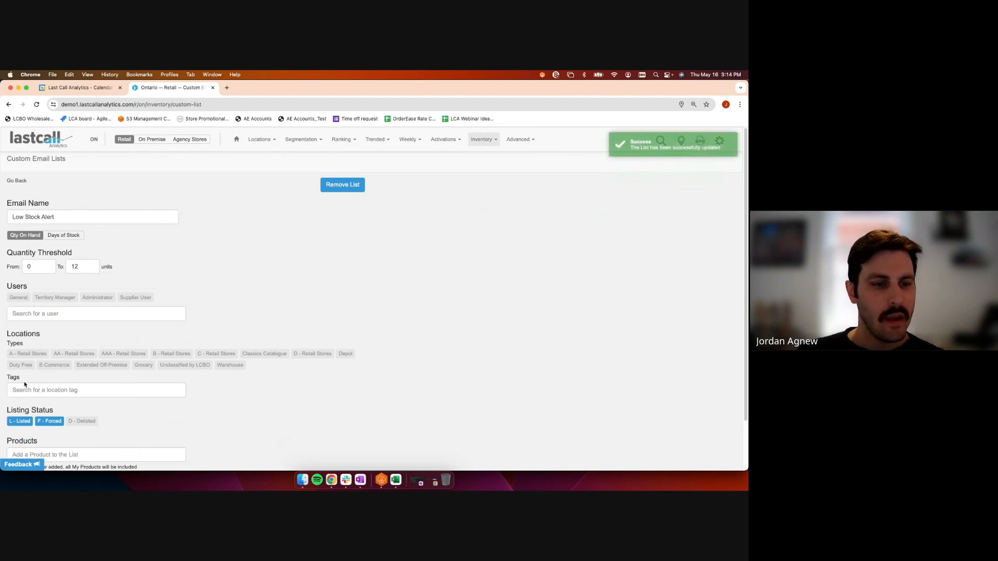
- Assign the email list to the Territory Manager and Administrator user groups
left_click(62, 300)
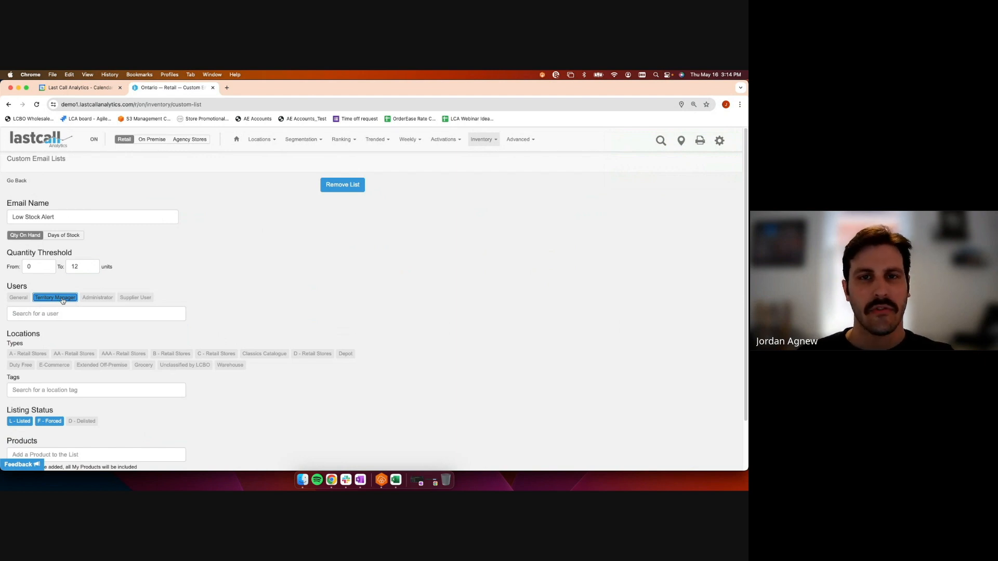
left_click(99, 297)
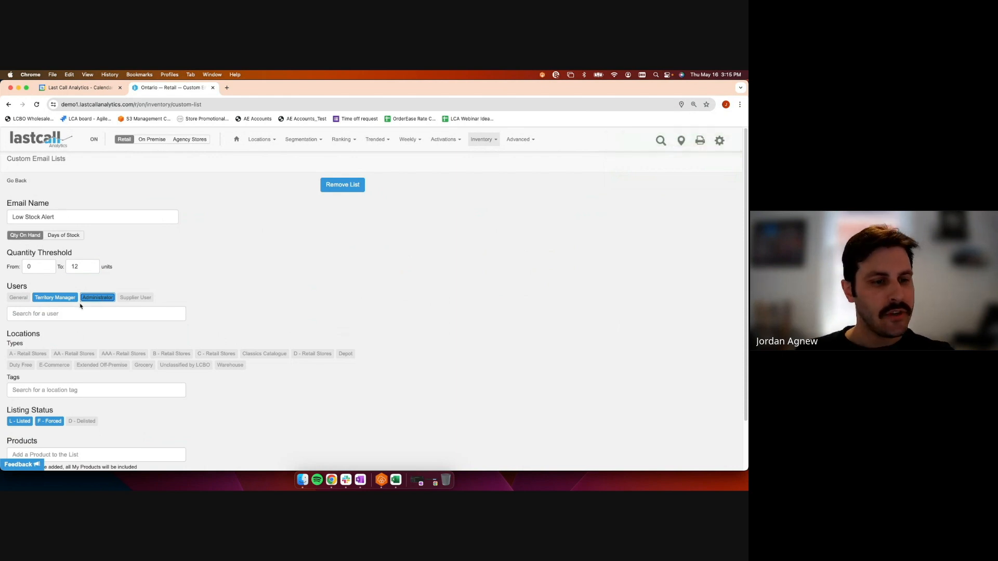
scroll(176, 353, "down", 3)
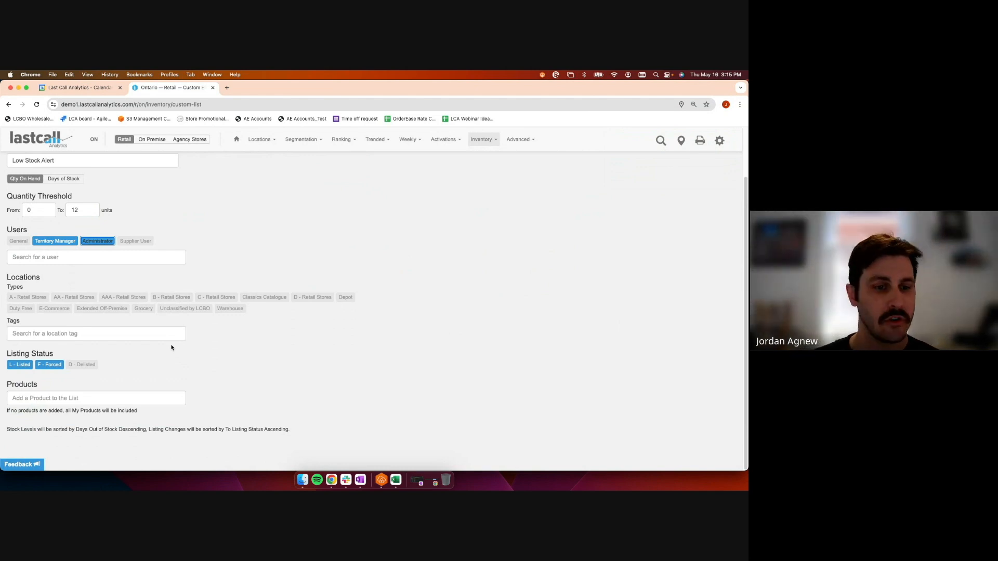
left_click(36, 296)
left_click(78, 297)
left_click(129, 297)
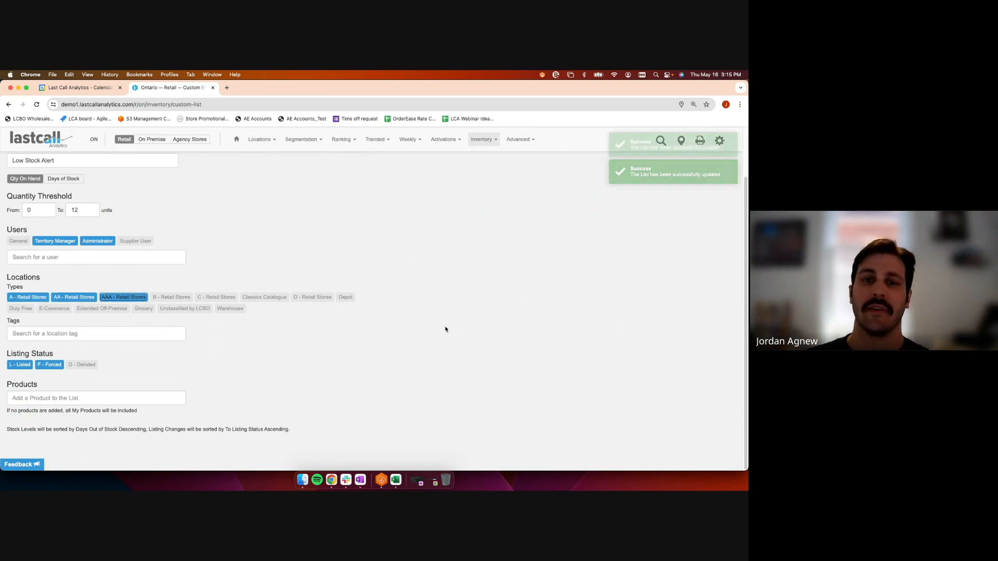
left_click(123, 297)
left_click(74, 297)
left_click(24, 299)
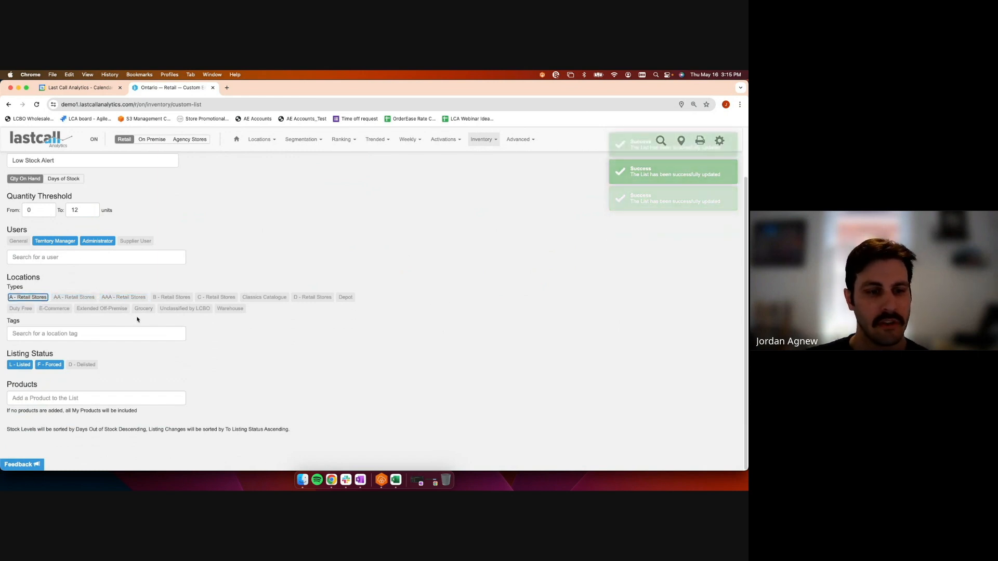
left_click(60, 333)
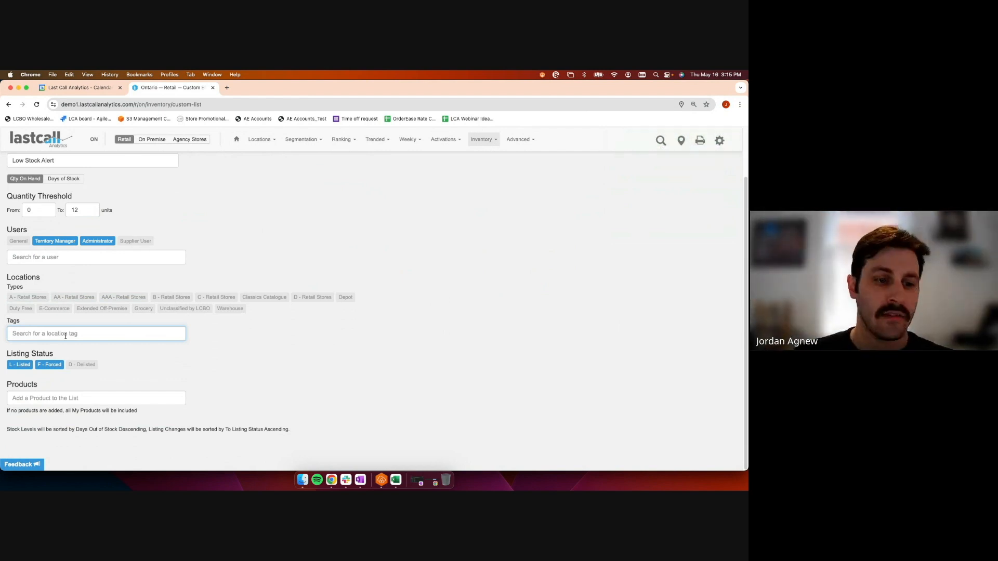
type("lcbo")
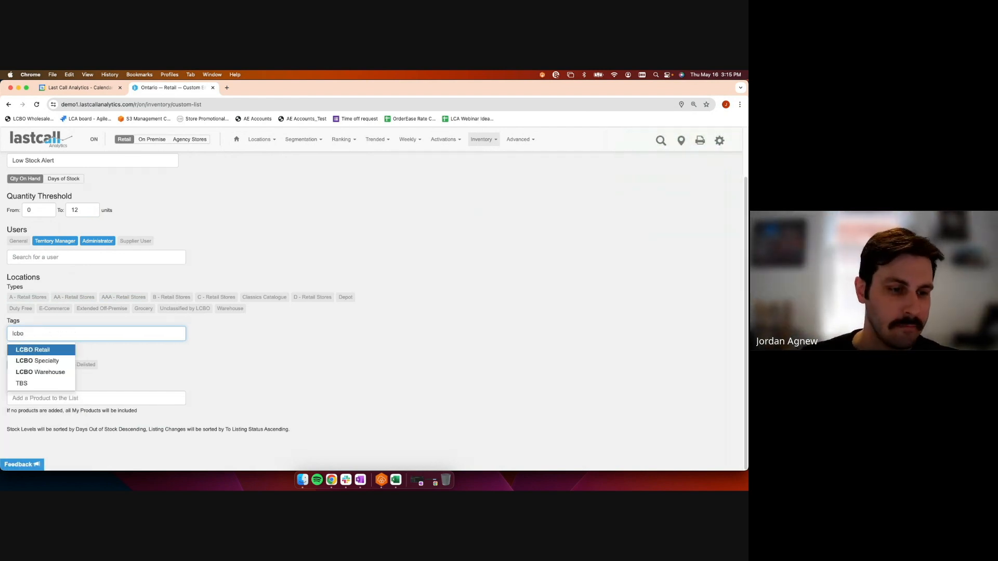
key("Return")
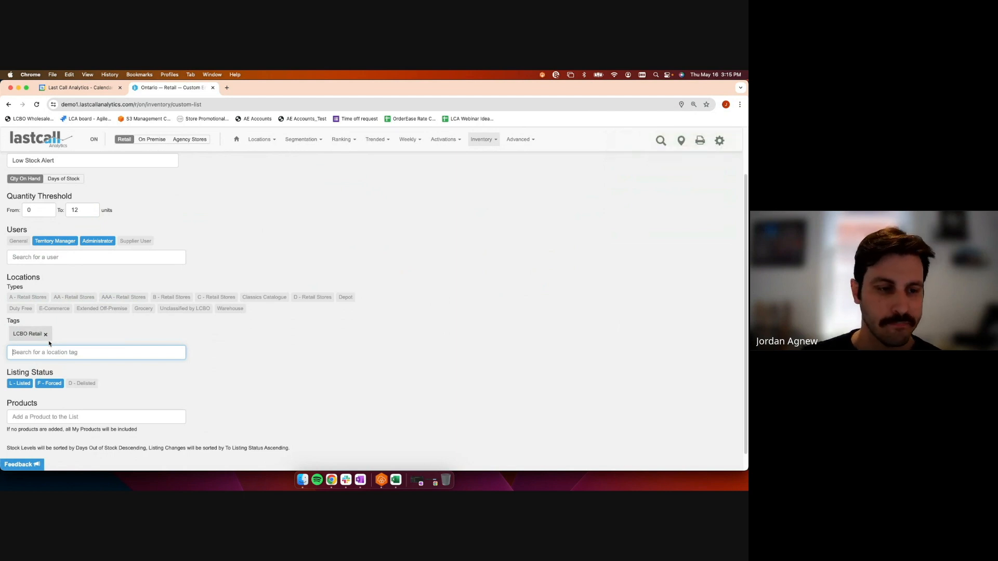
left_click(46, 335)
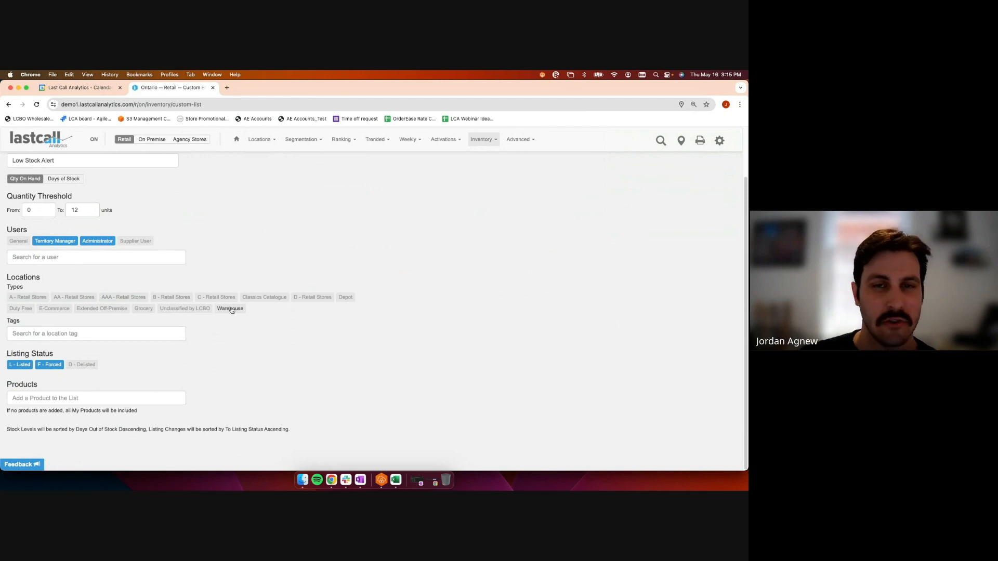
left_click(232, 309)
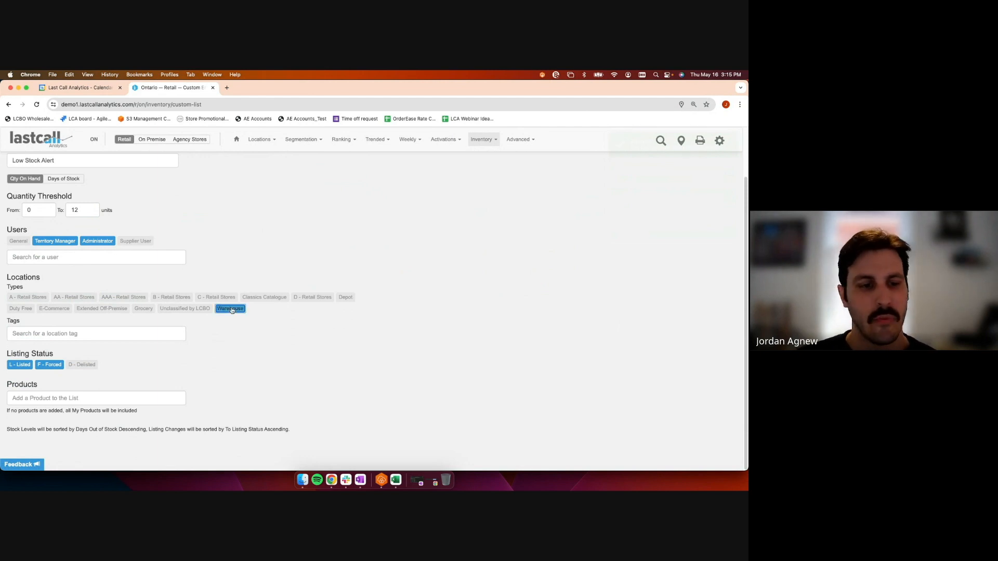
- Limit the list's locations by adding the LCBO Retail location tag
left_click(151, 332)
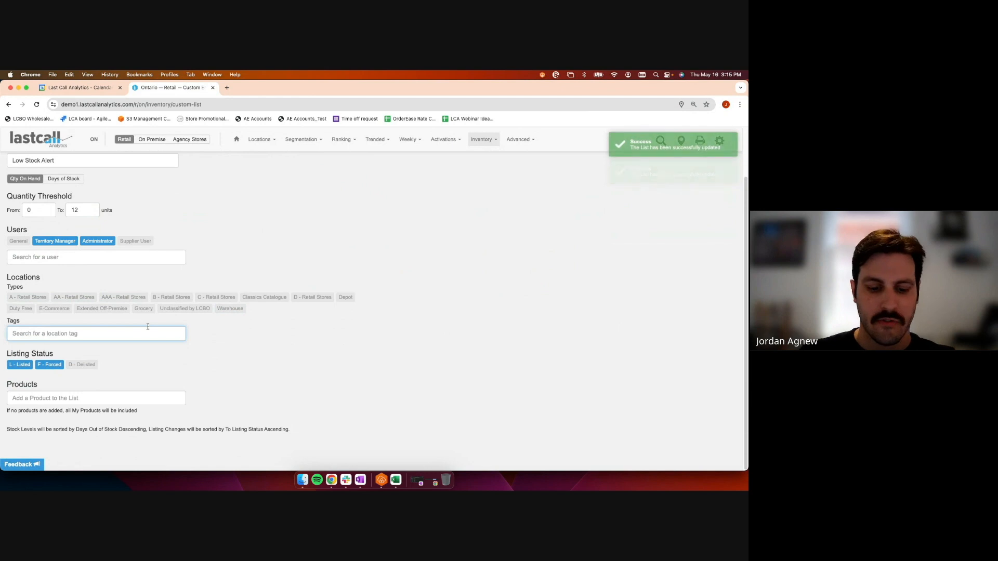
type("lcbo")
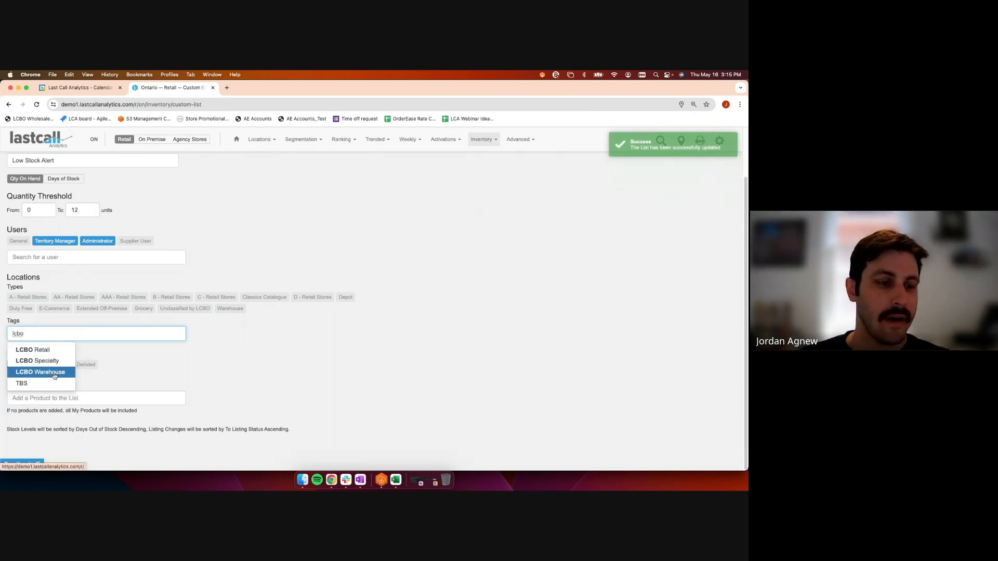
left_click(266, 268)
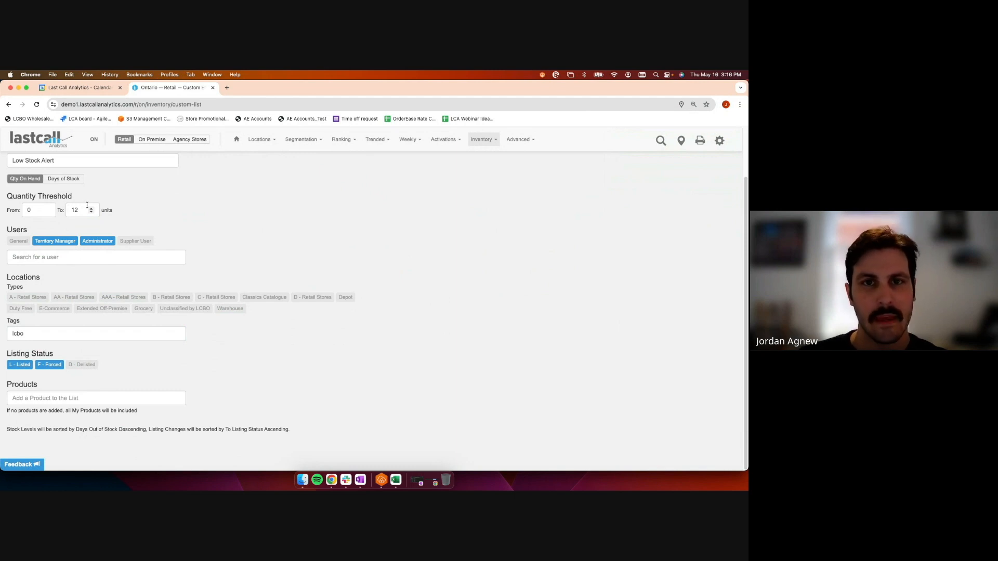
left_click(58, 333)
type("re")
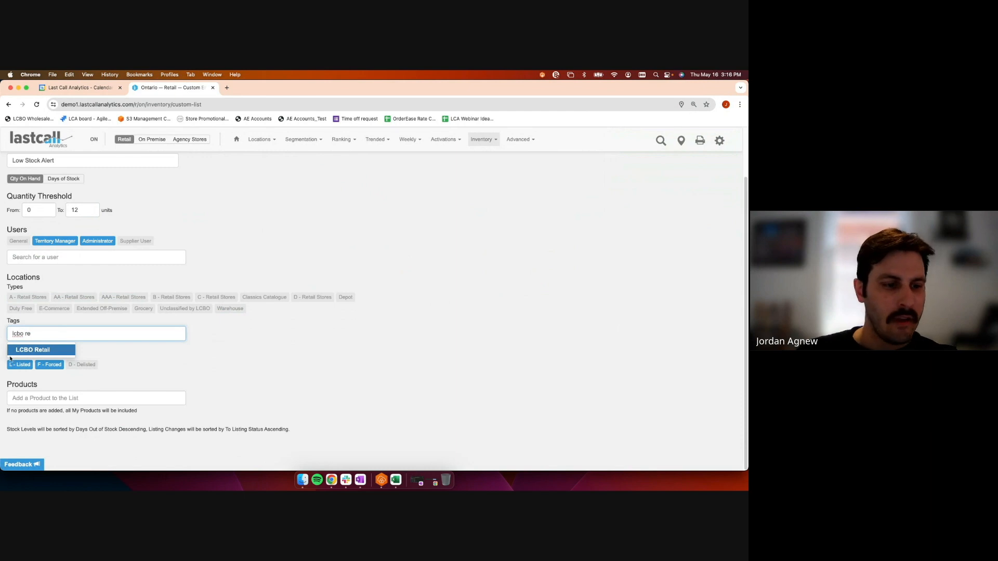
left_click(23, 352)
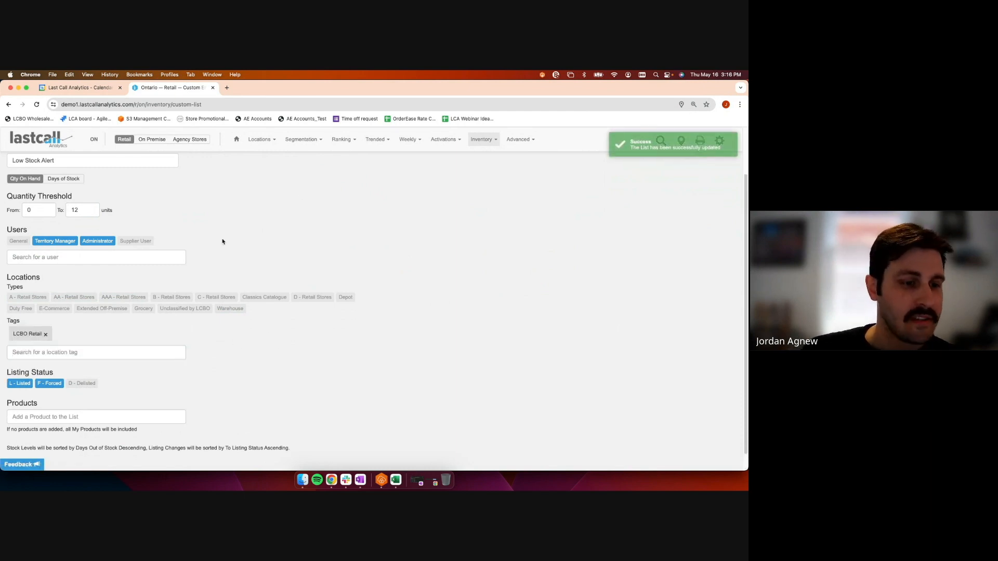
- Include the D - Delisted listing status in the email list
scroll(243, 214, "down", 1)
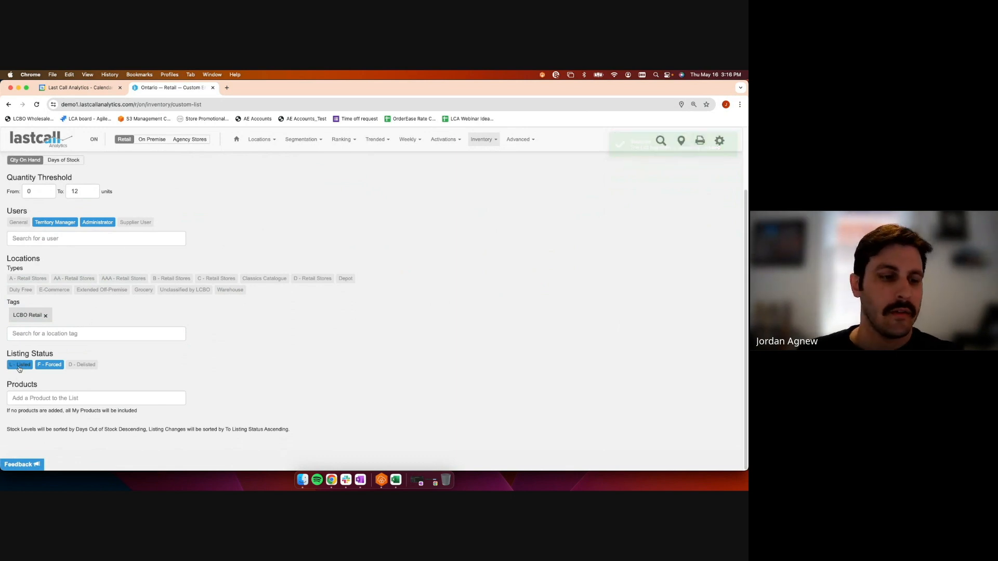
left_click(50, 366)
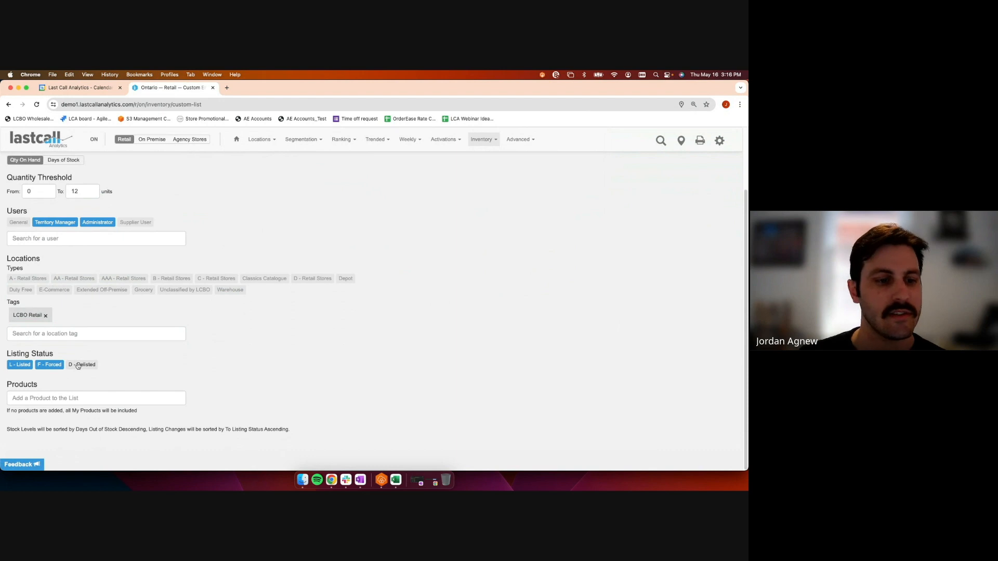
left_click(78, 365)
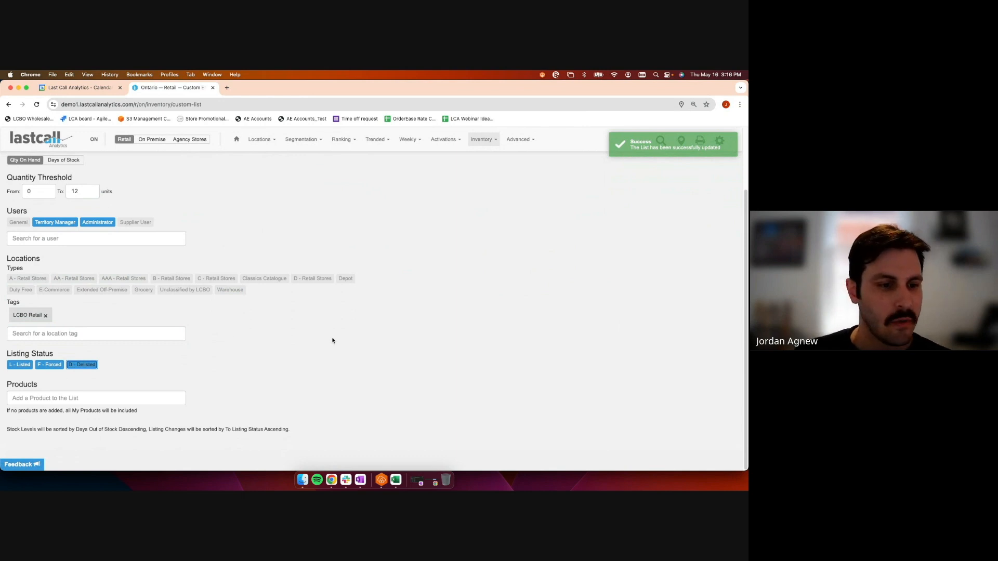
left_click(57, 398)
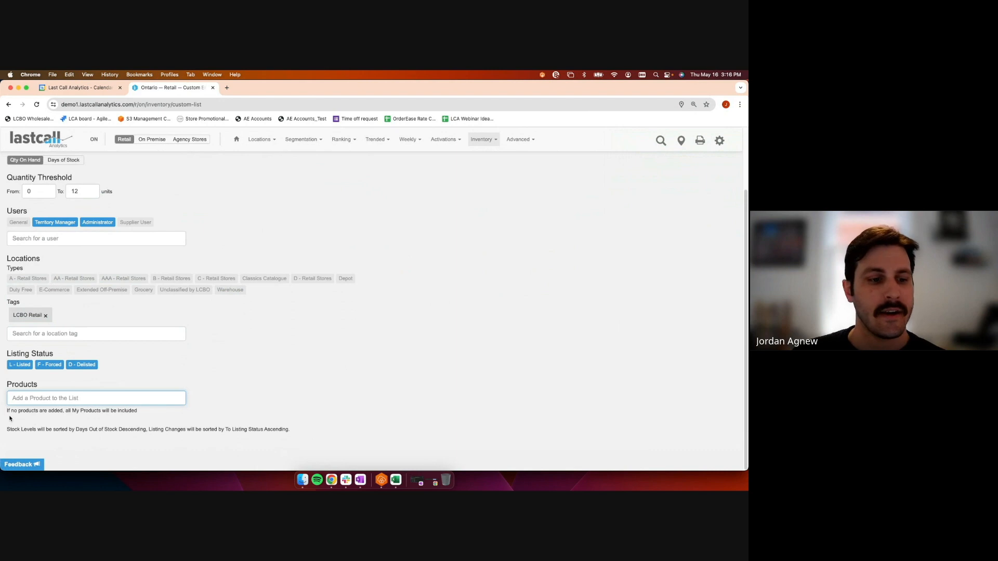
left_click_drag(4, 411, 136, 415)
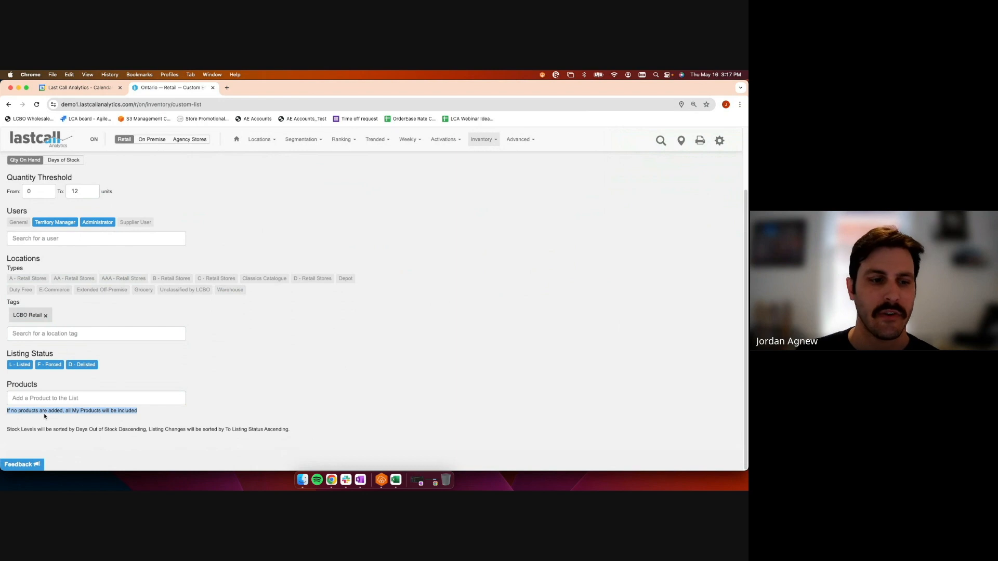
left_click(51, 400)
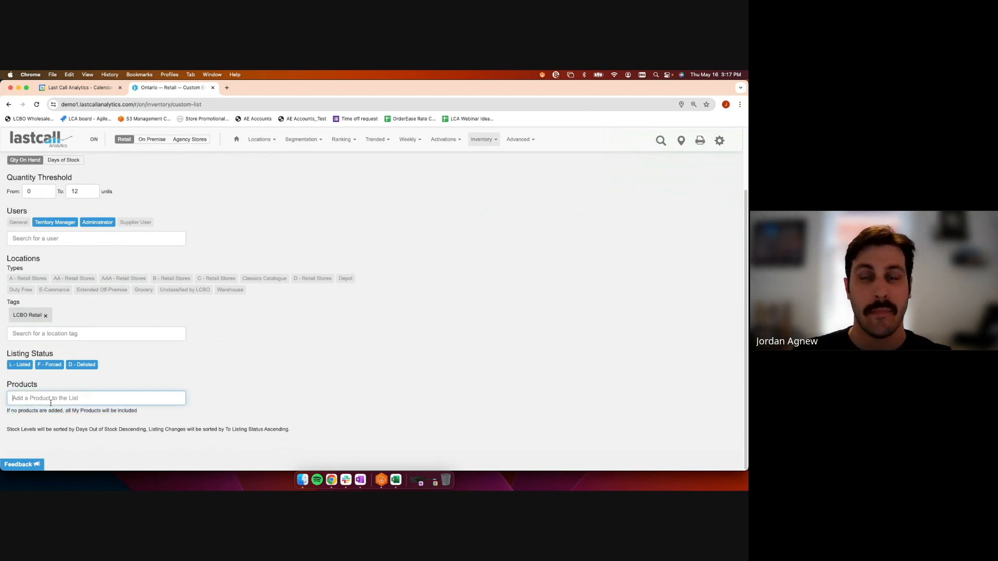
type("vodka")
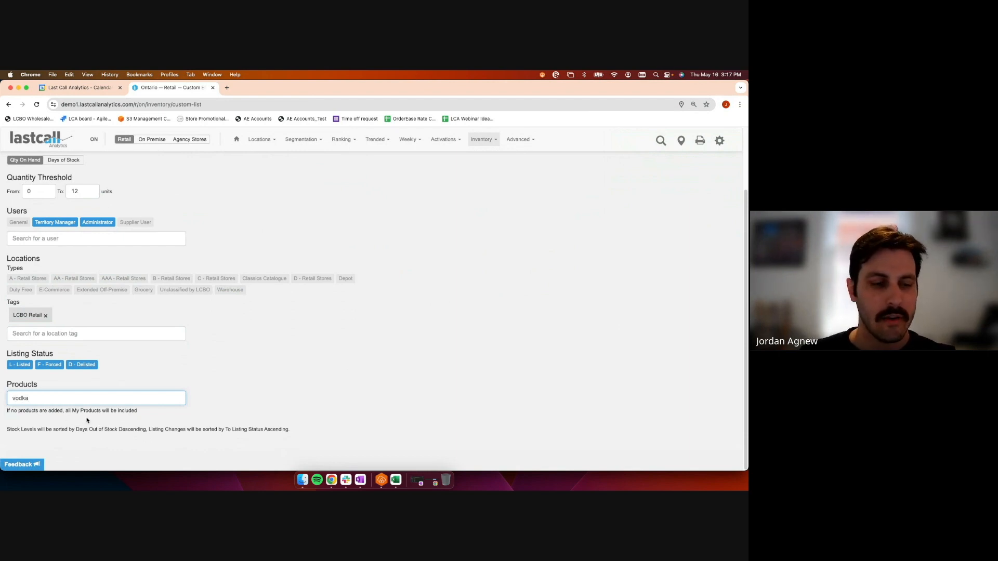
key("super+a")
key("BackSpace")
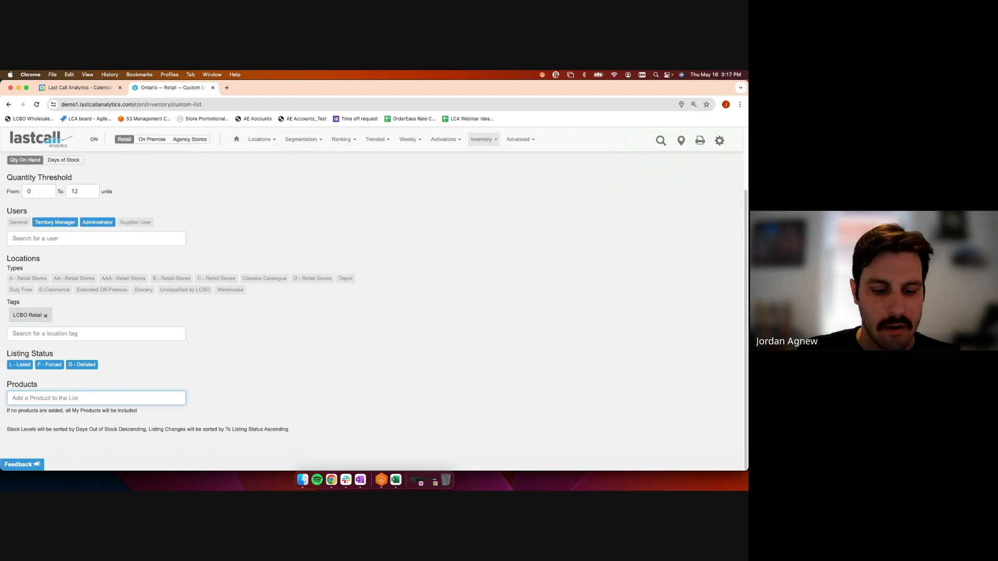
- Add the product Split Rail Brewing Company Copper Lager 473ML to the email list
type("split rail")
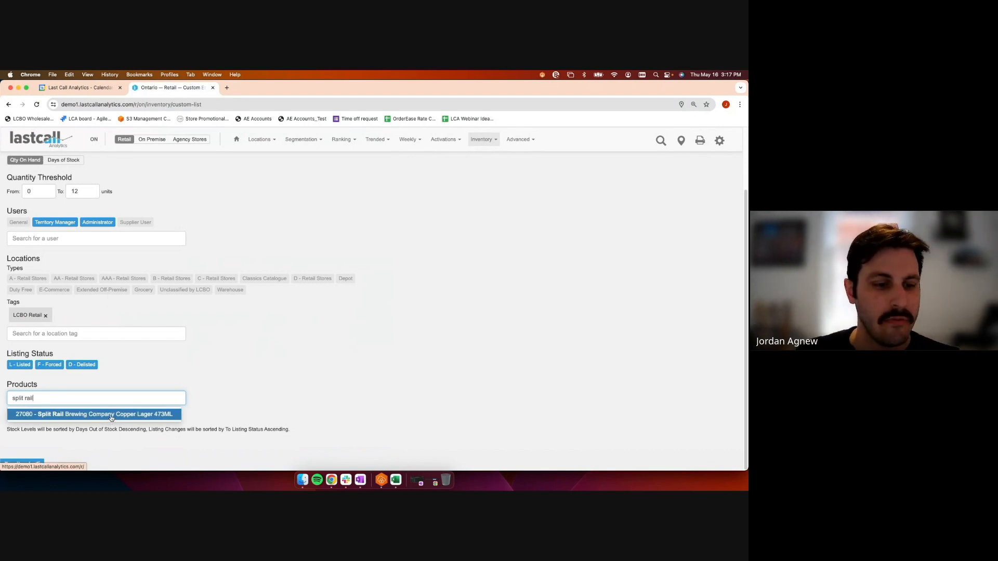
left_click(102, 416)
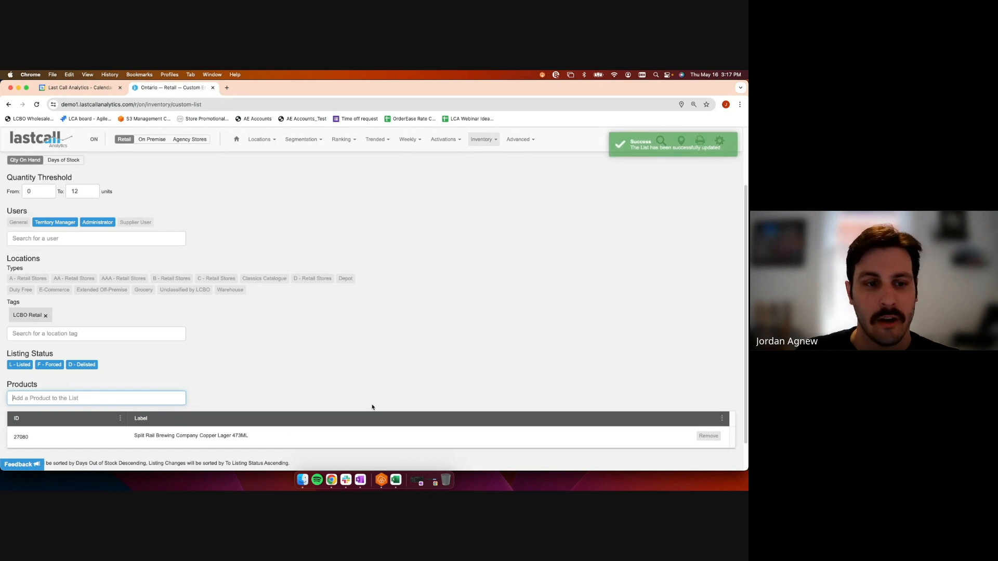
- Return to the overview of custom email lists and enable email sending for Low Stock Alert
scroll(372, 407, "down", 2)
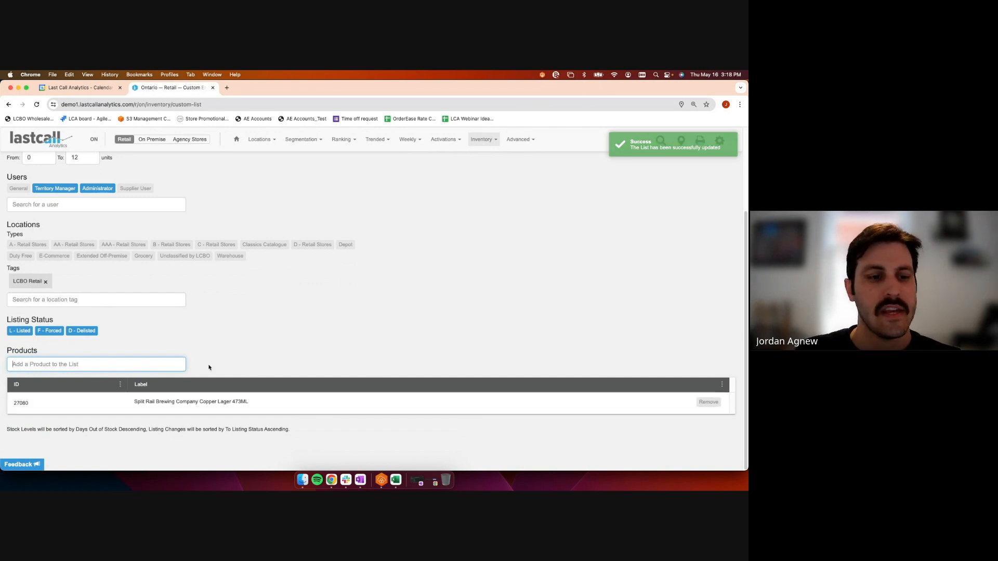
scroll(245, 314, "up", 4)
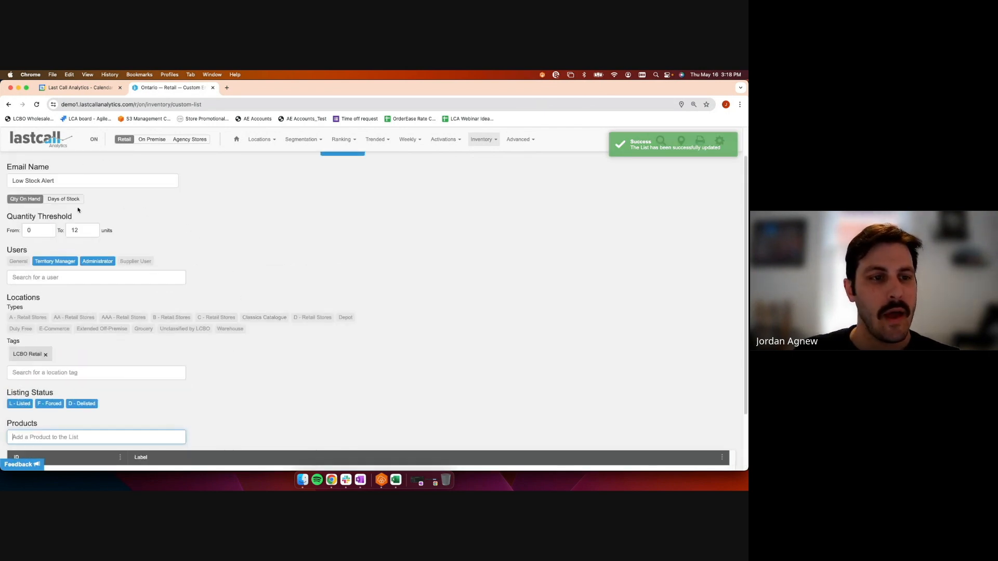
scroll(243, 294, "down", 4)
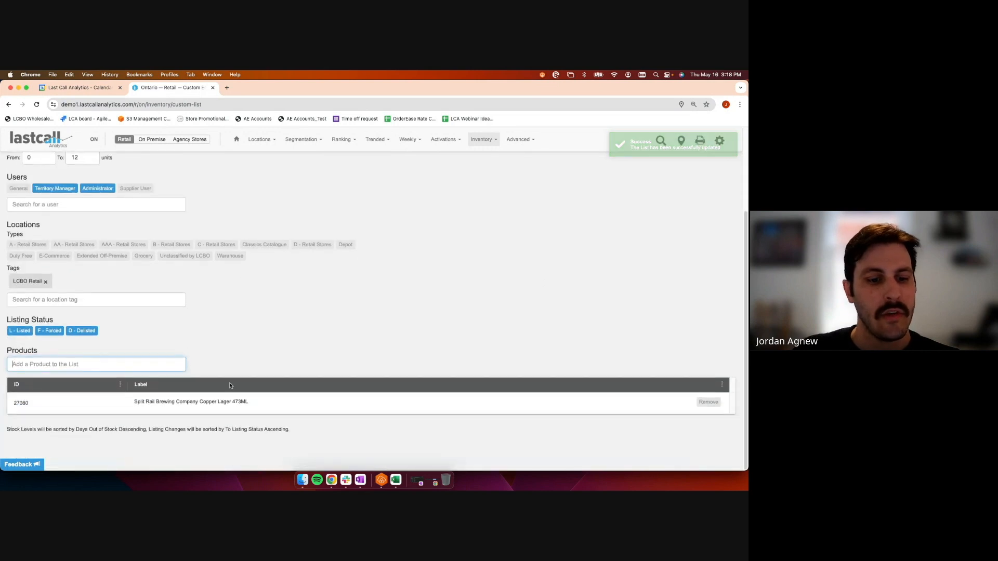
scroll(269, 405, "up", 6)
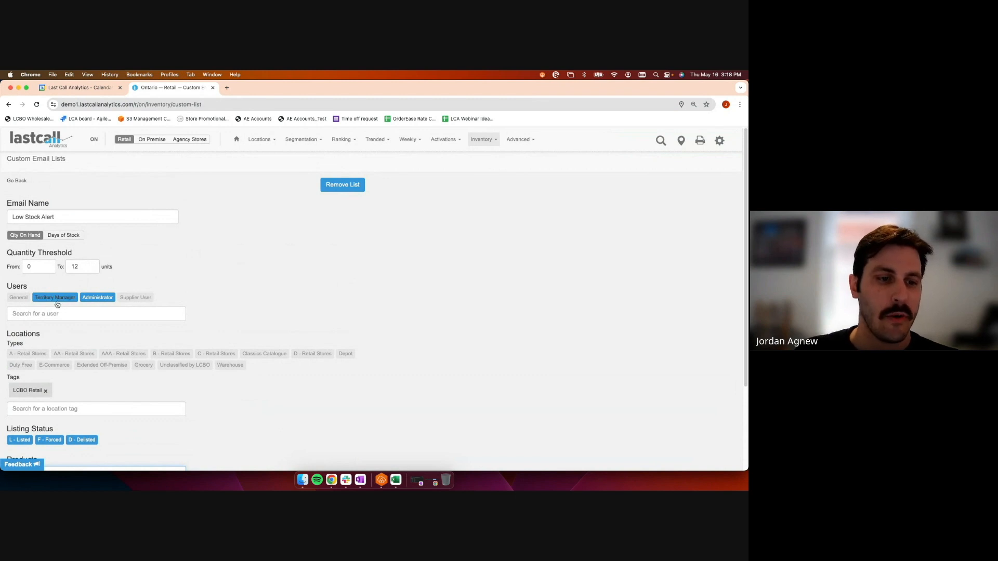
scroll(99, 297, "down", 4)
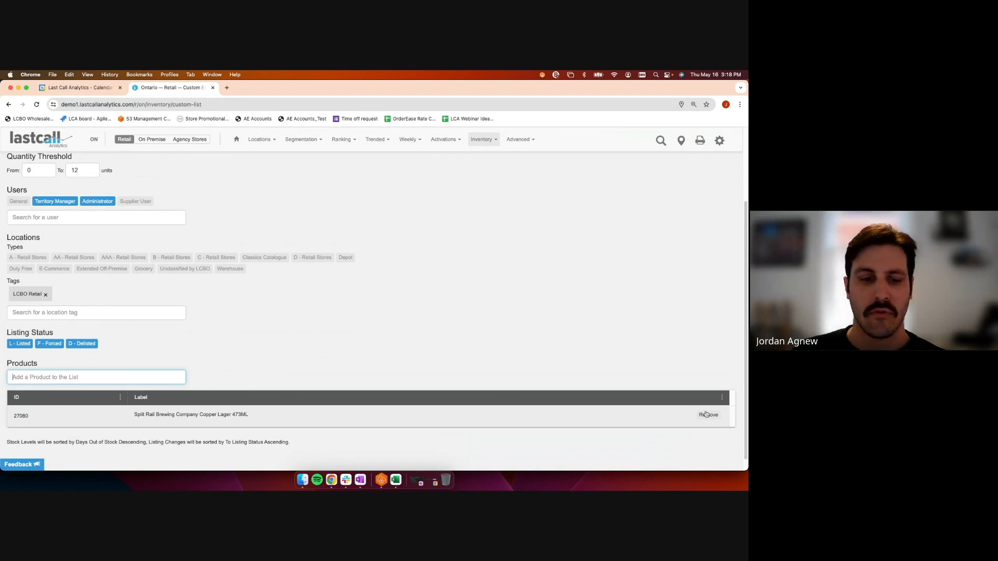
scroll(199, 214, "up", 3)
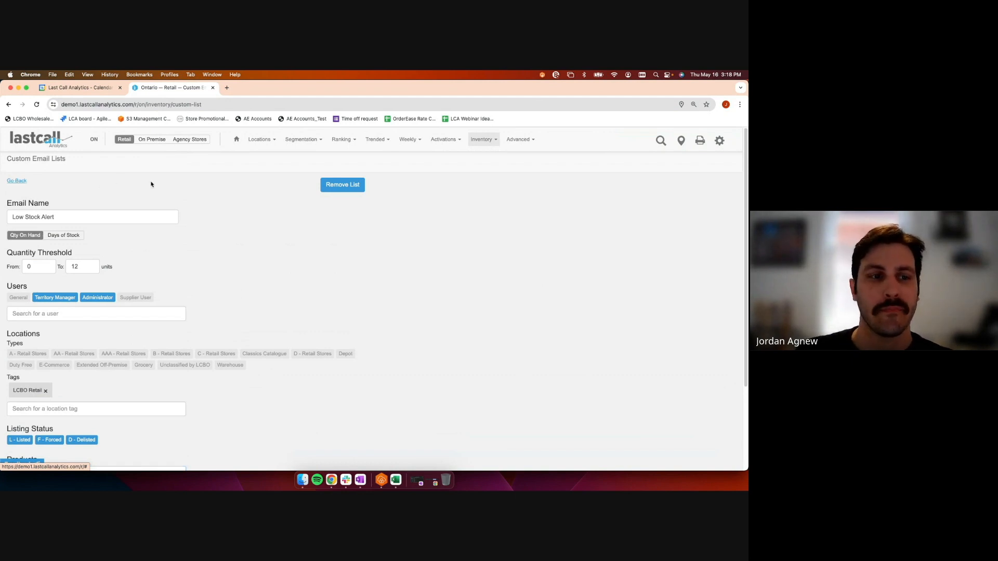
left_click(15, 181)
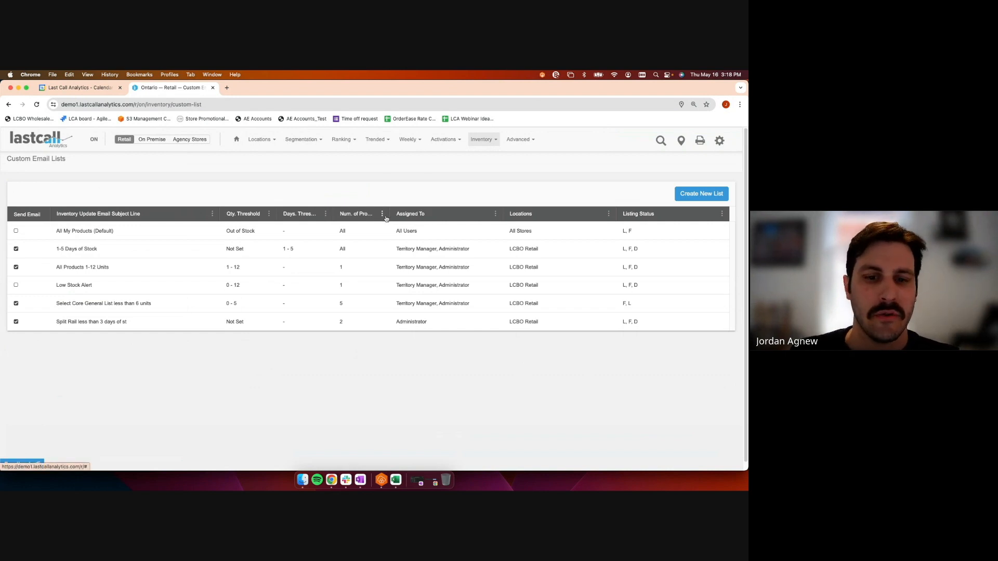
left_click(16, 285)
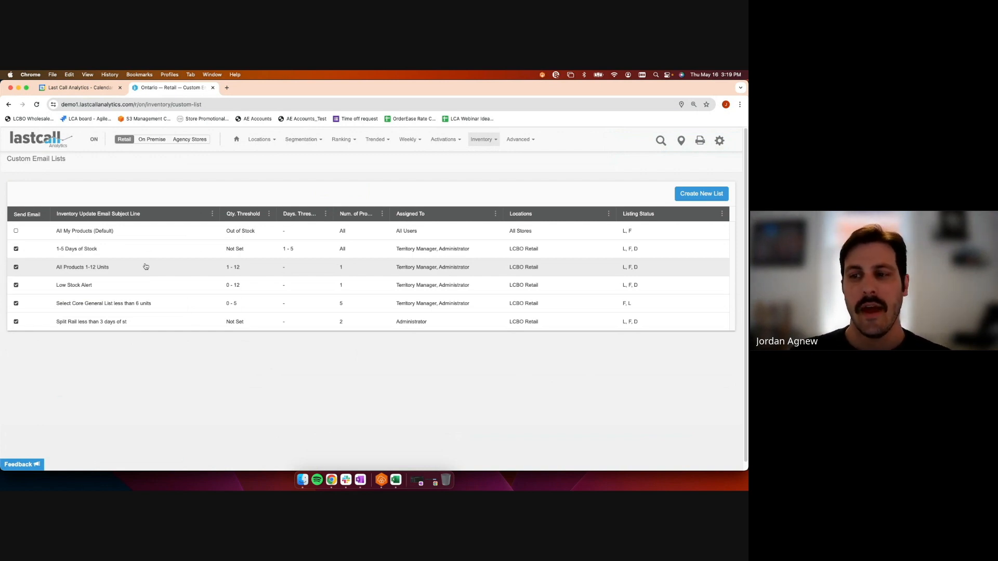
- Create a new custom email list named "Less than 5 days of inventory"
left_click(691, 194)
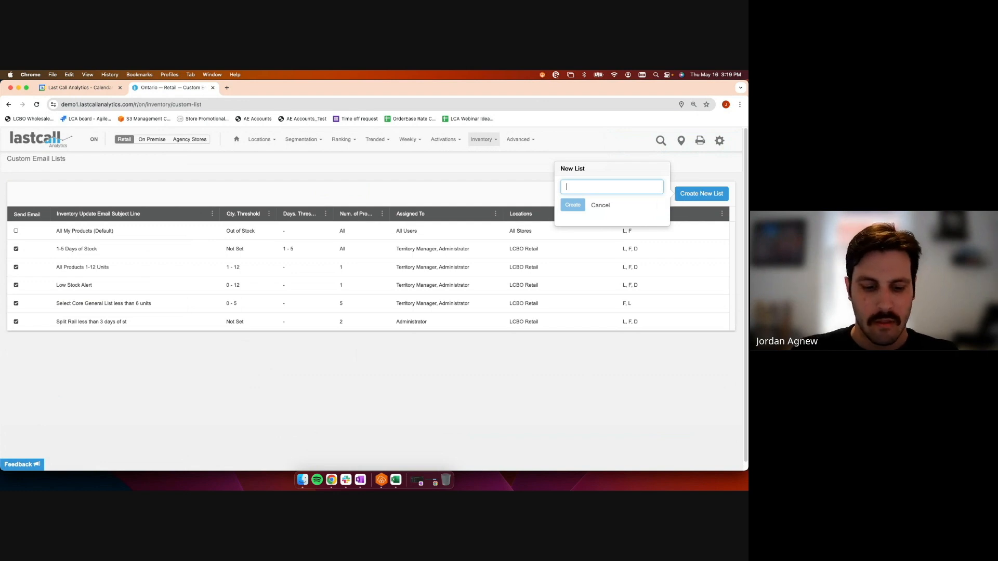
type("Less than 5 days of inbem")
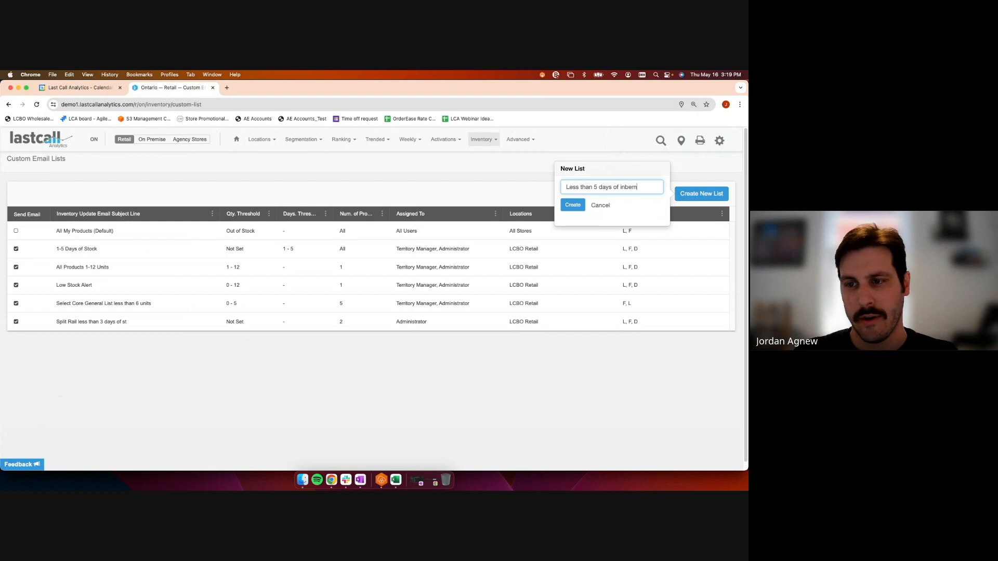
key("BackSpace")
key("BackSpace")
key("BackSpace")
type("ventory")
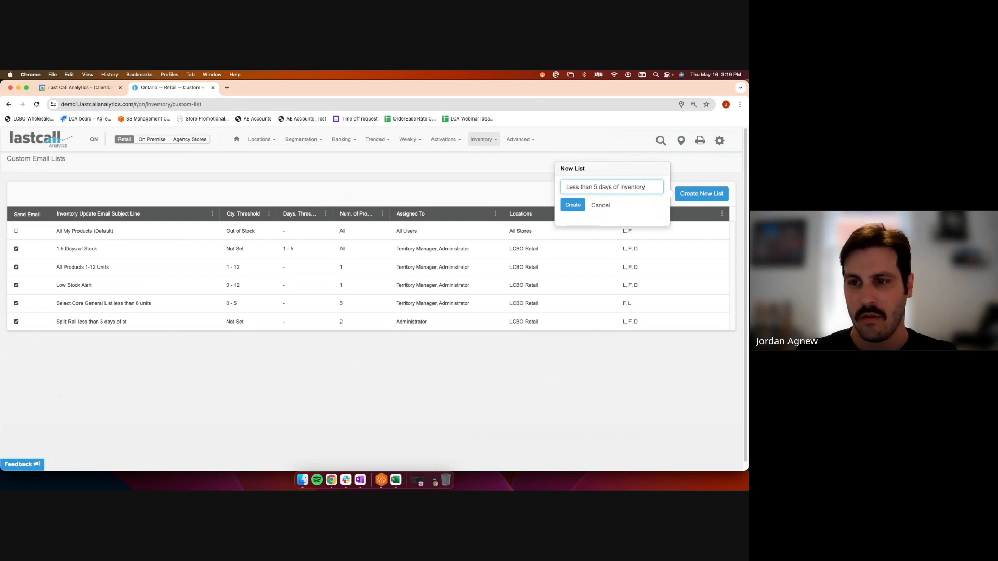
left_click(573, 206)
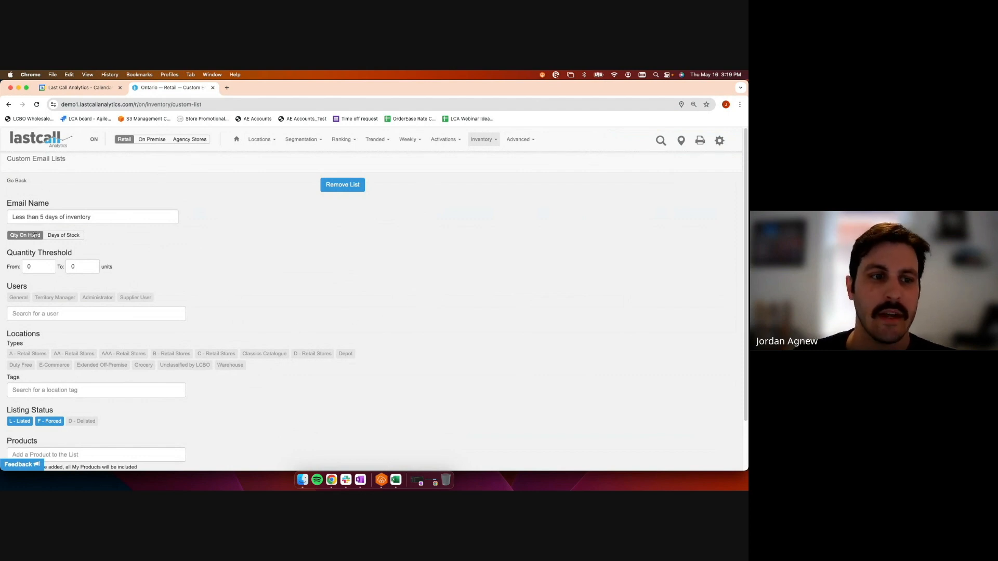
- Base the list on Days of Stock and set its remaining-stock threshold from 1 to 5 days
left_click(72, 237)
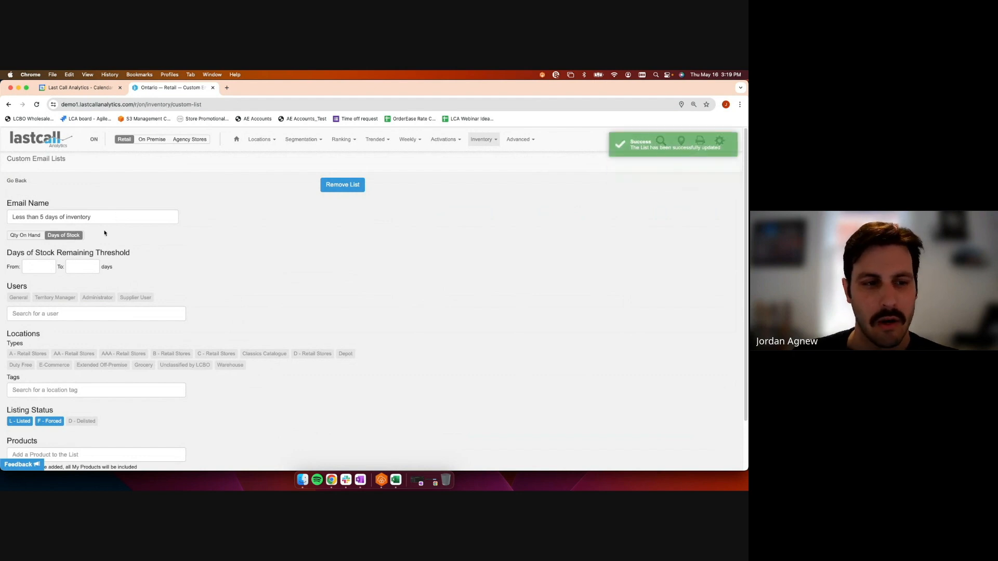
left_click(83, 266)
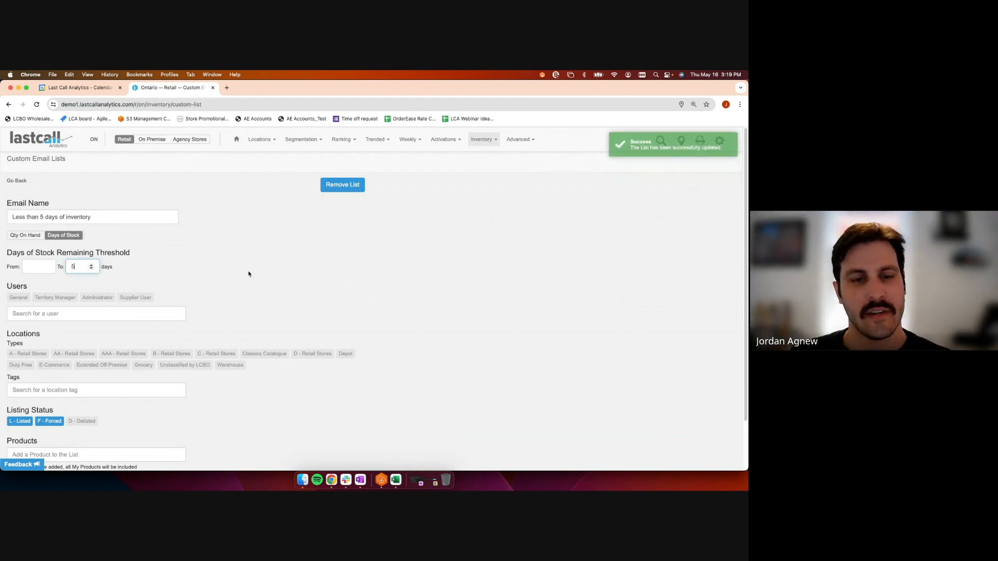
left_click(300, 248)
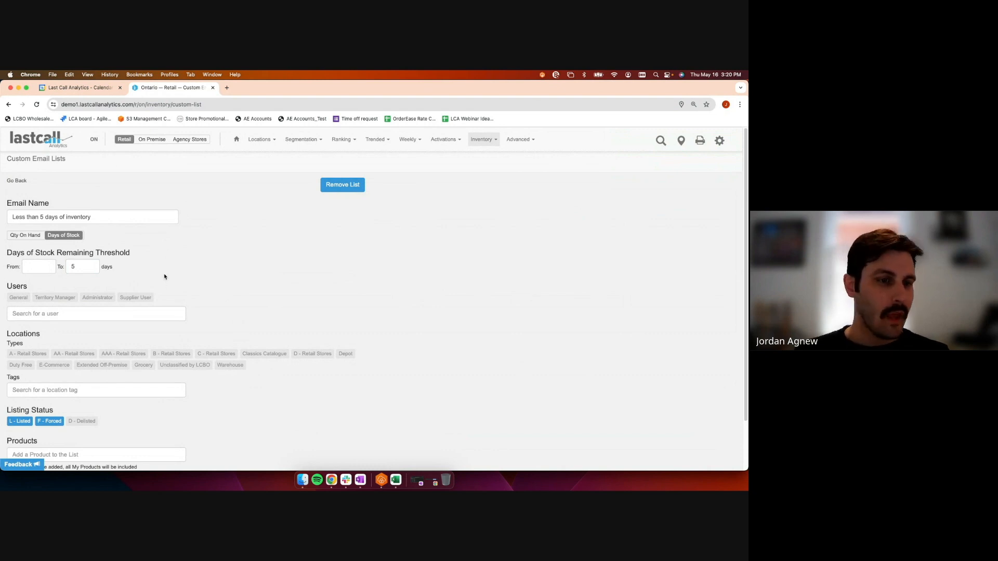
left_click(35, 264)
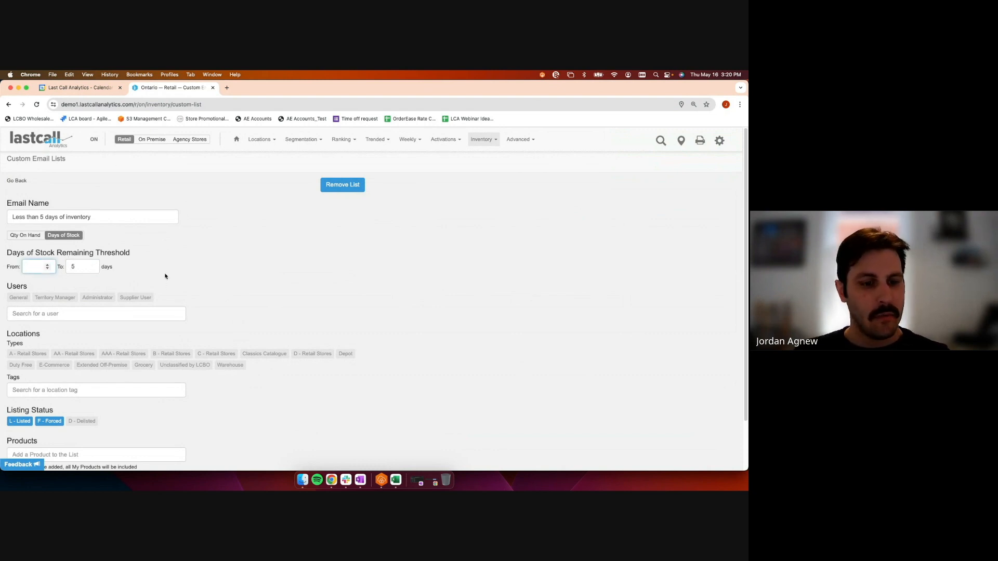
type("1")
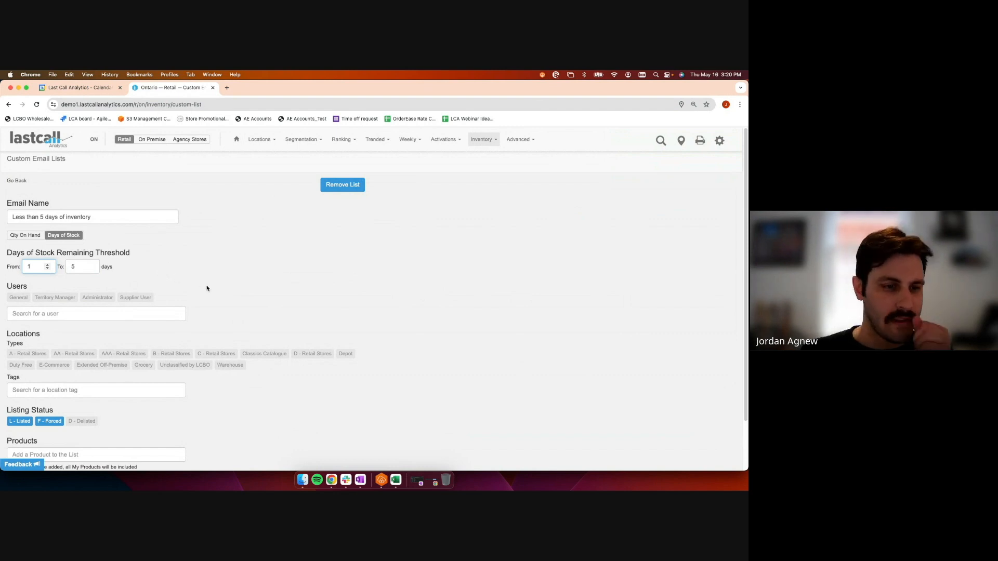
left_click(205, 287)
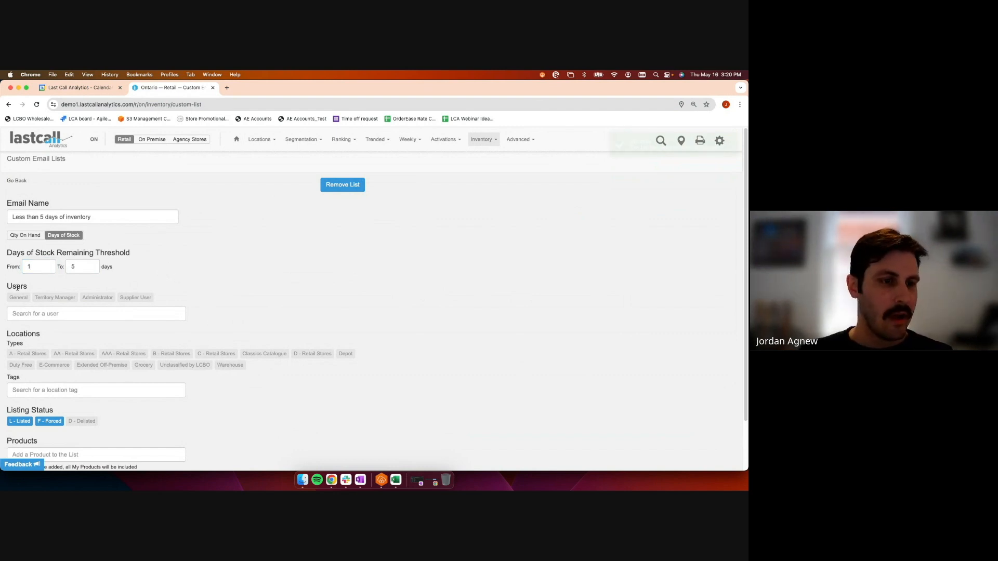
- Assign the list to the Territory Manager and Administrator user groups and add the LCBO Retail location tag
left_click(52, 299)
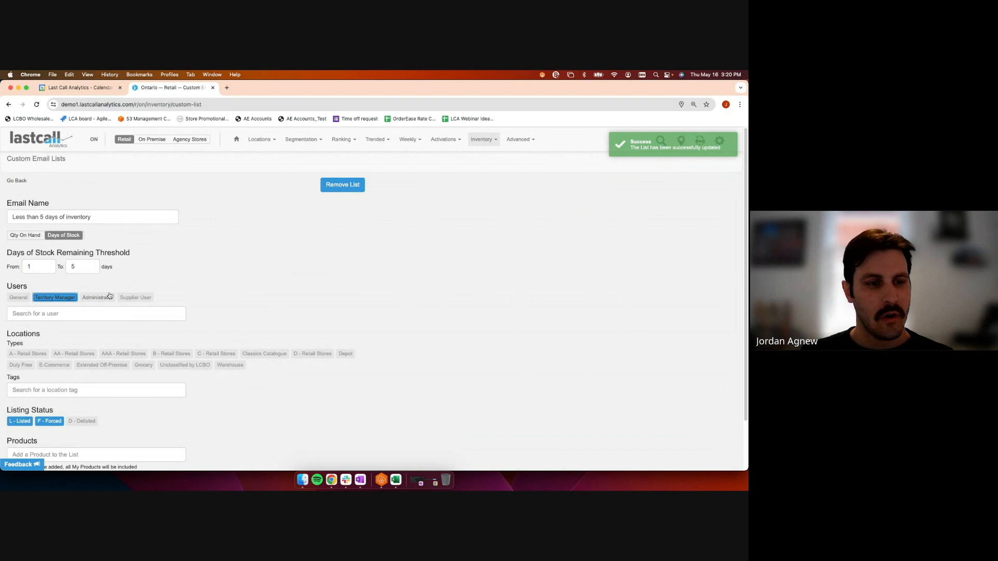
left_click(104, 298)
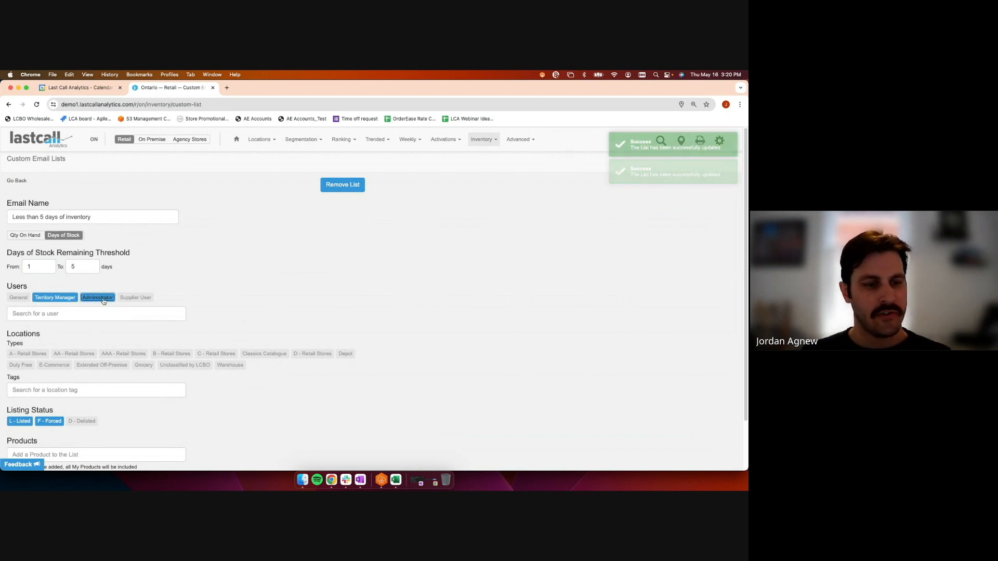
left_click(92, 389)
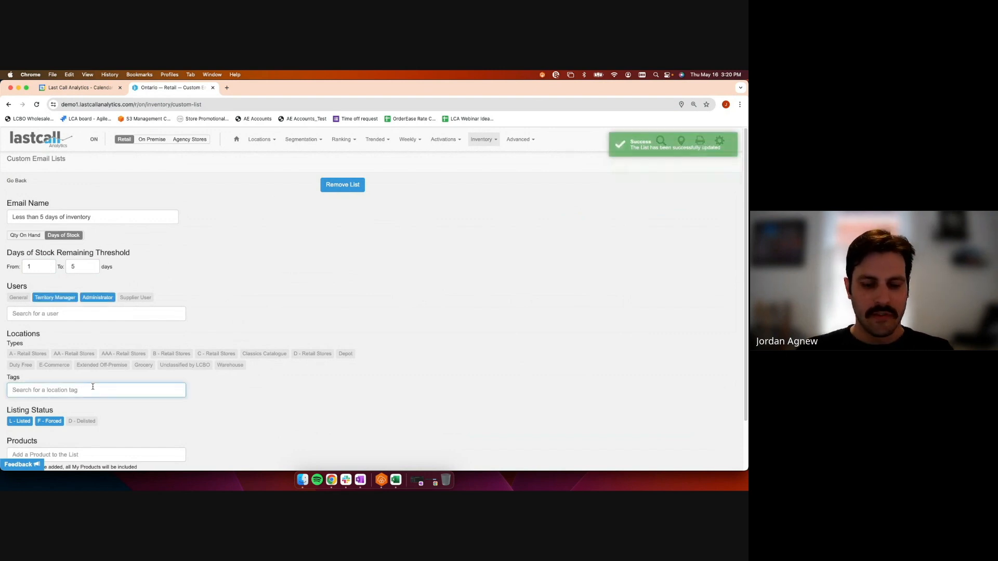
type("lcbo")
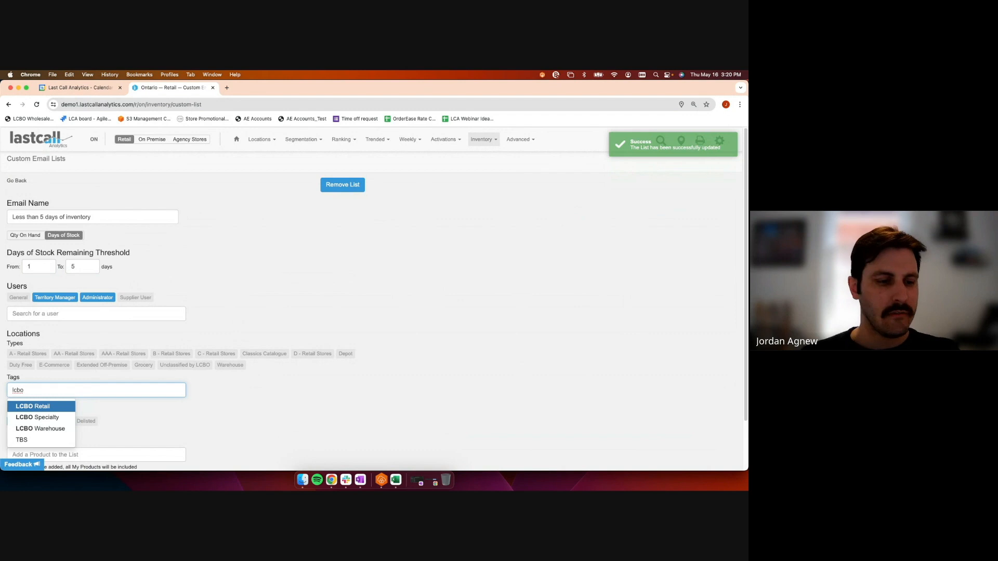
left_click(65, 406)
- Return to the overview of custom email lists and enable email sending for "Less than 5 days of inventory"
scroll(400, 277, "down", 3)
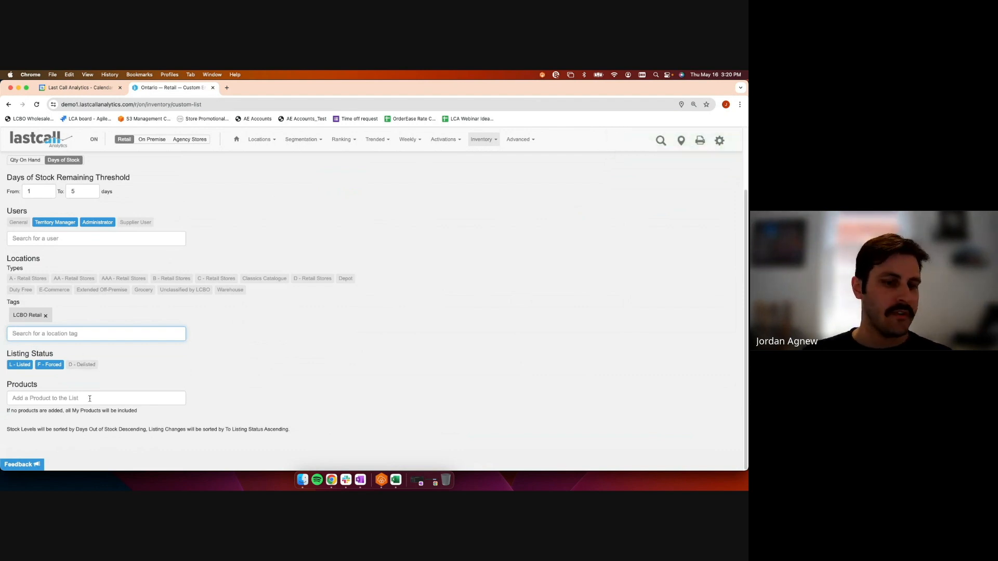
scroll(20, 178, "up", 3)
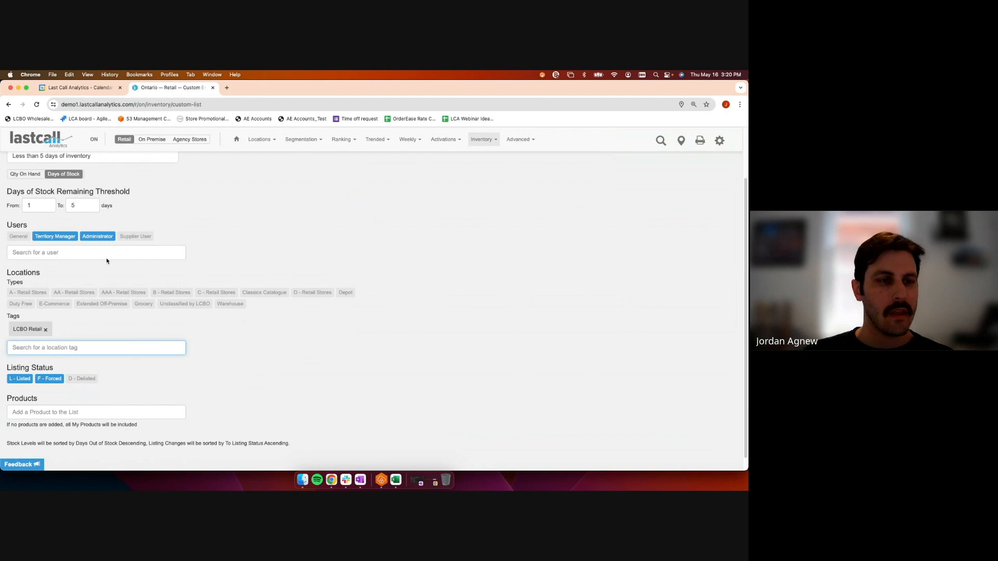
left_click(17, 180)
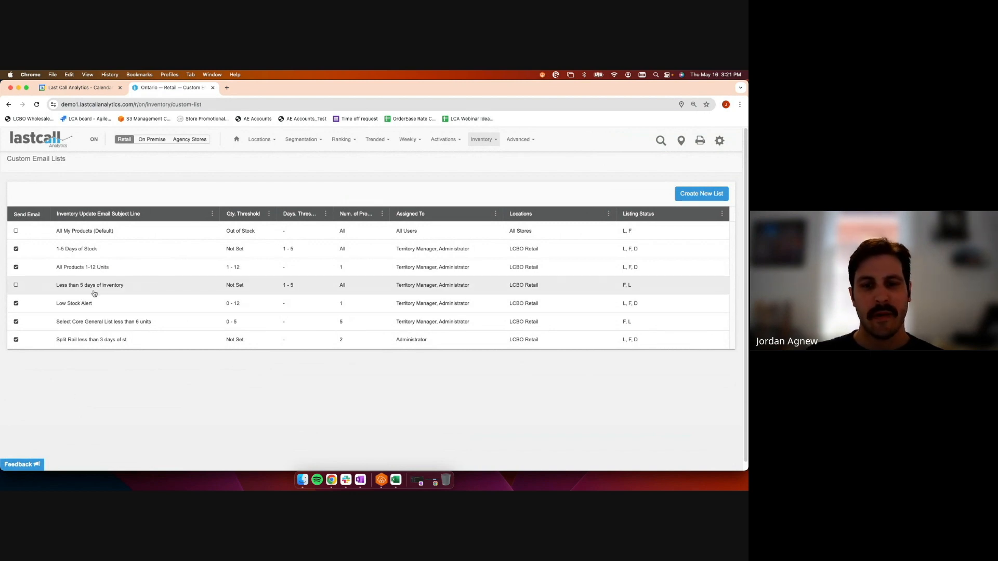
left_click(15, 285)
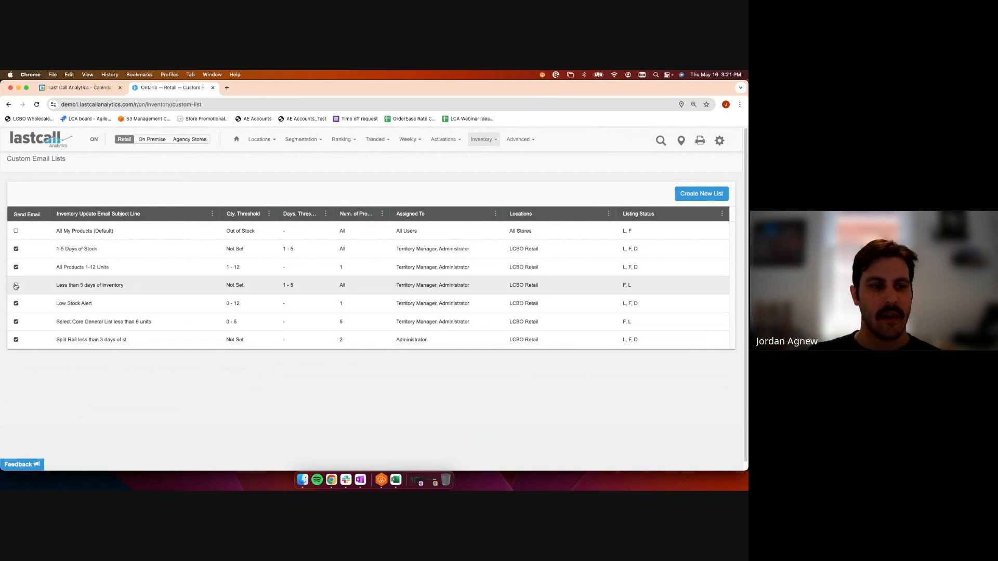